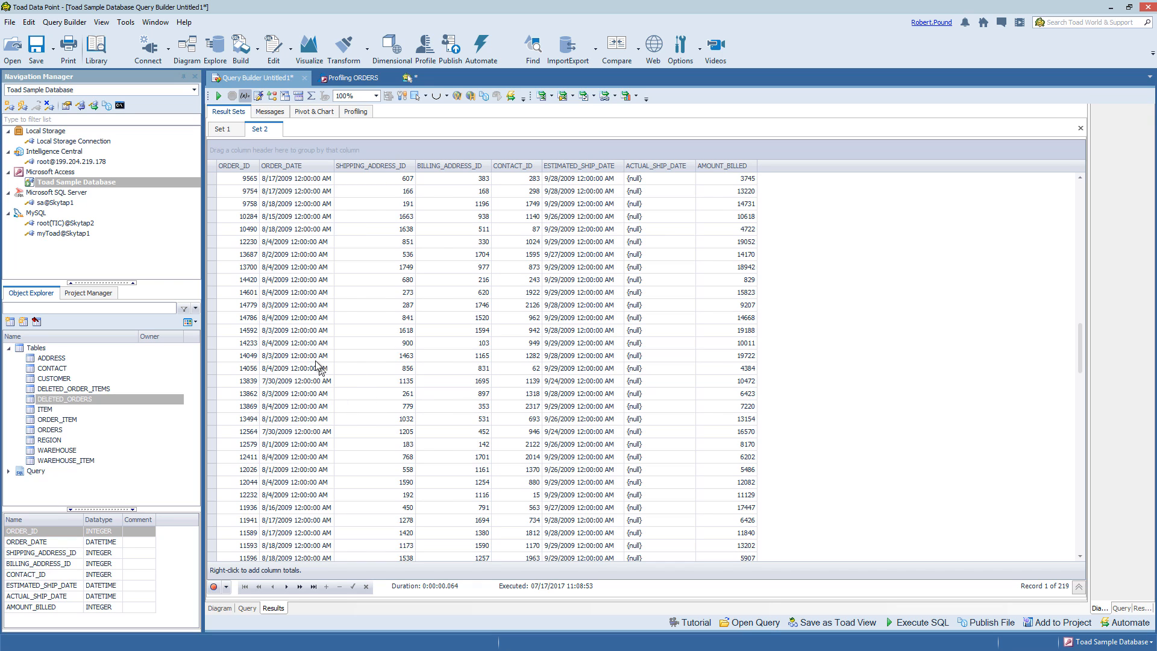
Show the column profile of the 219 result rows, viewing and cancelling the Full Profiling options
left_click(356, 112)
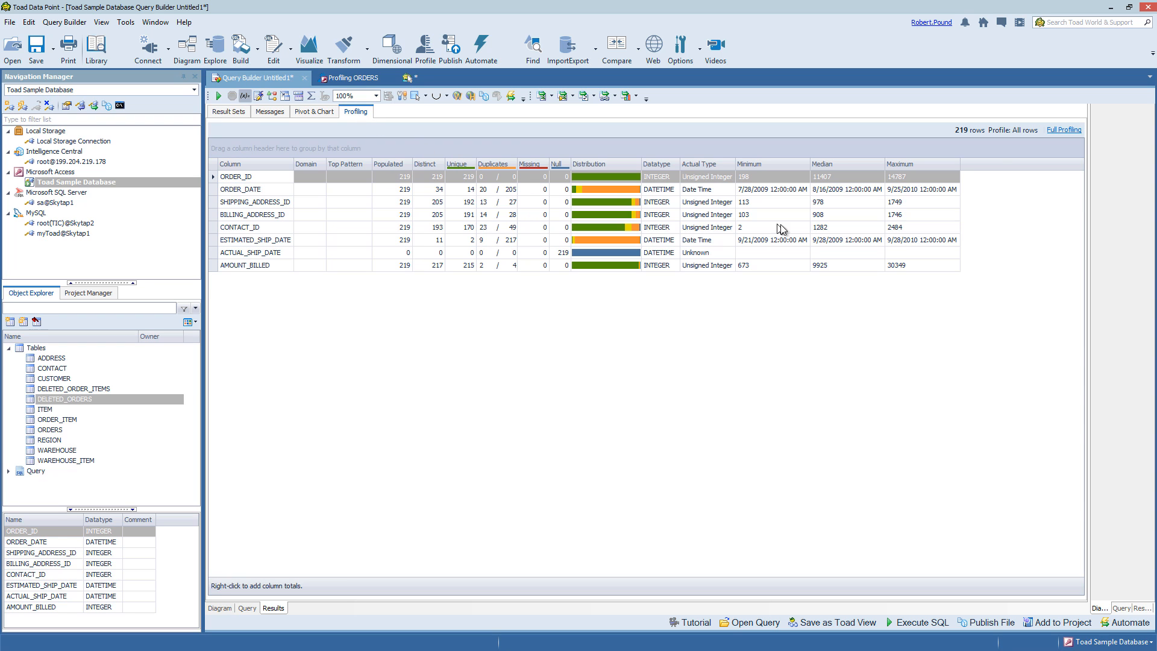
left_click(1064, 131)
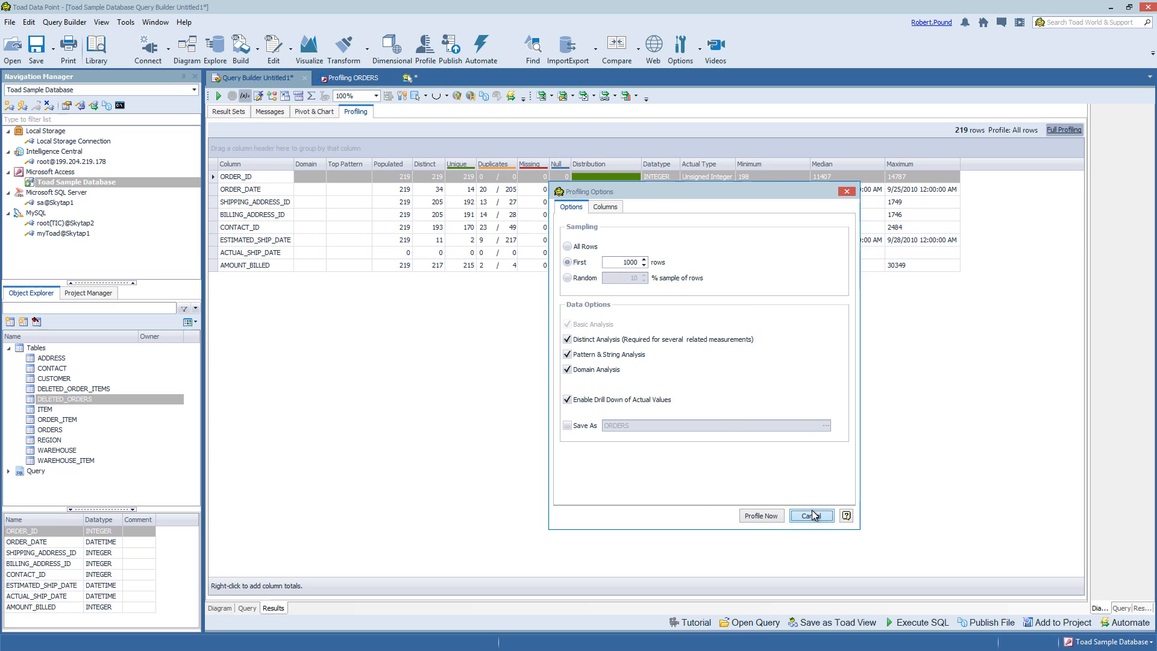
left_click(811, 516)
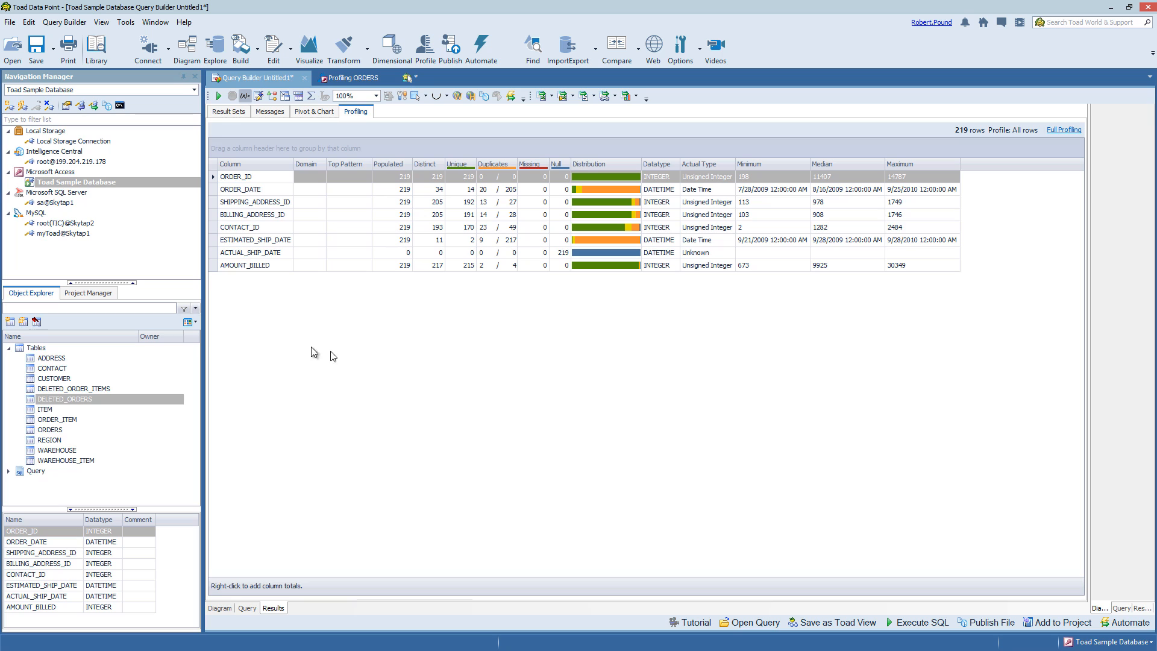
Dismiss the CUSTOMER table's context menu and launch a new profiling job from the Profile toolbar button
right_click(54, 378)
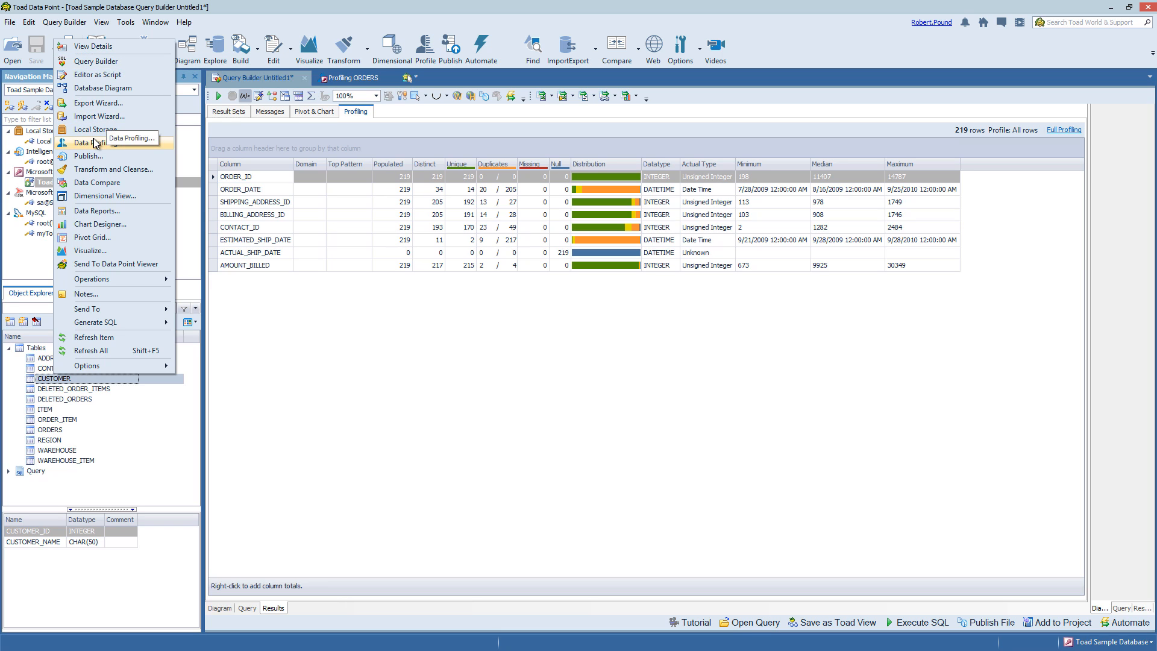
left_click(275, 3)
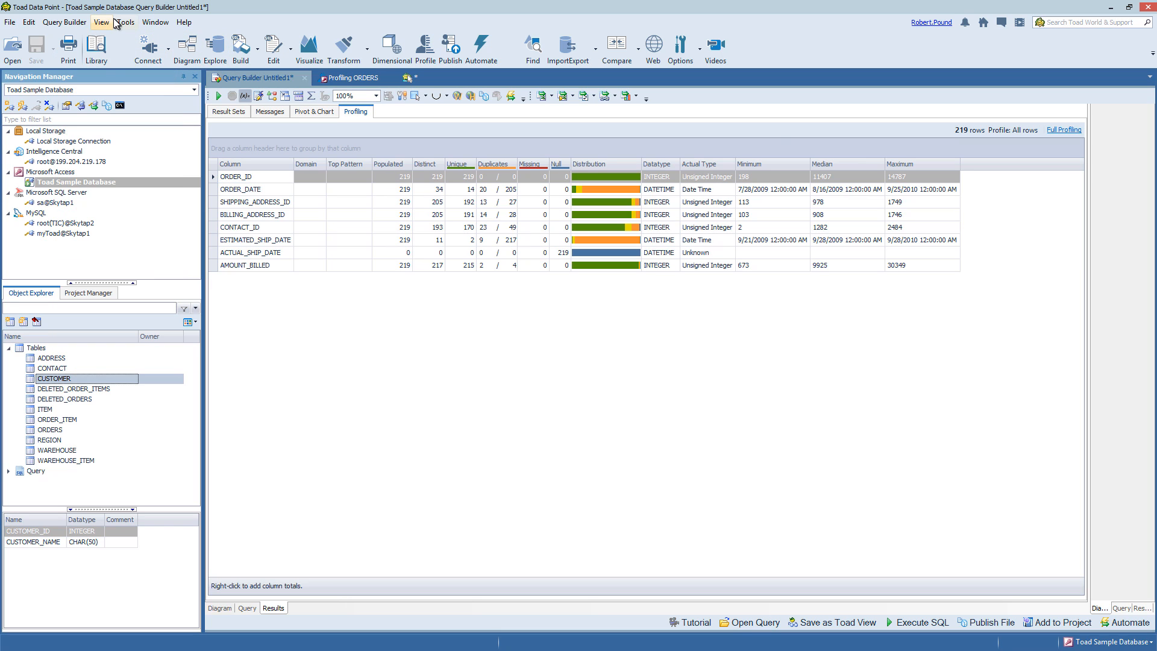
left_click(429, 54)
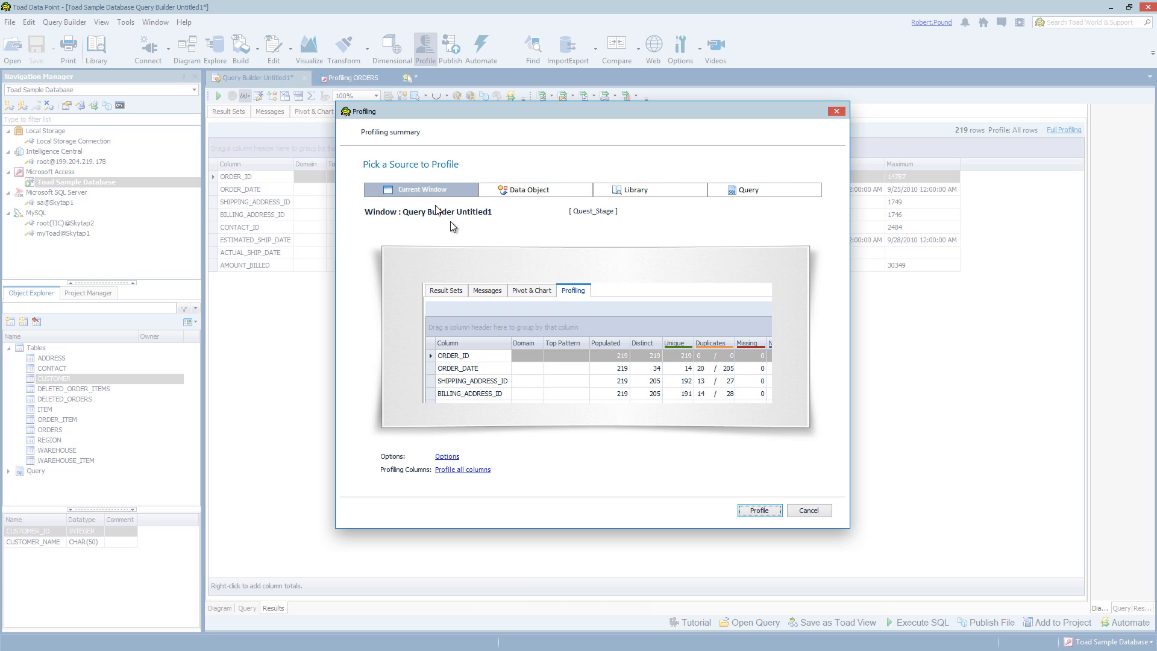
After comparing the Library and Query sources, choose the ADDRESS data object and keep first-1000-rows sampling
left_click(532, 193)
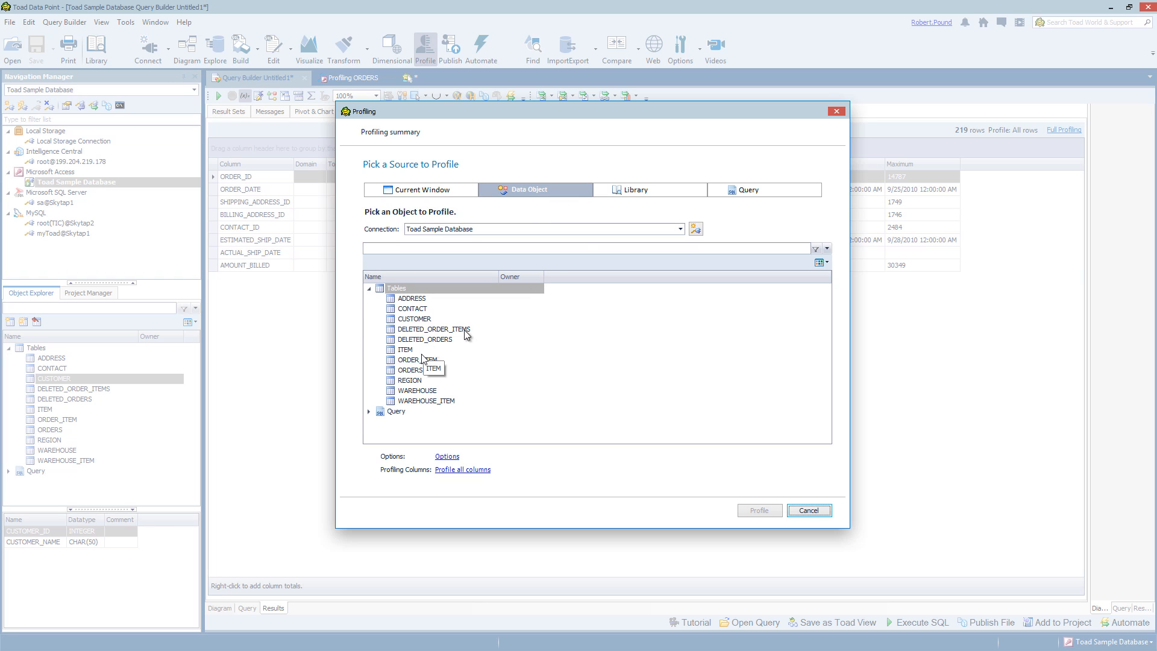
left_click(652, 188)
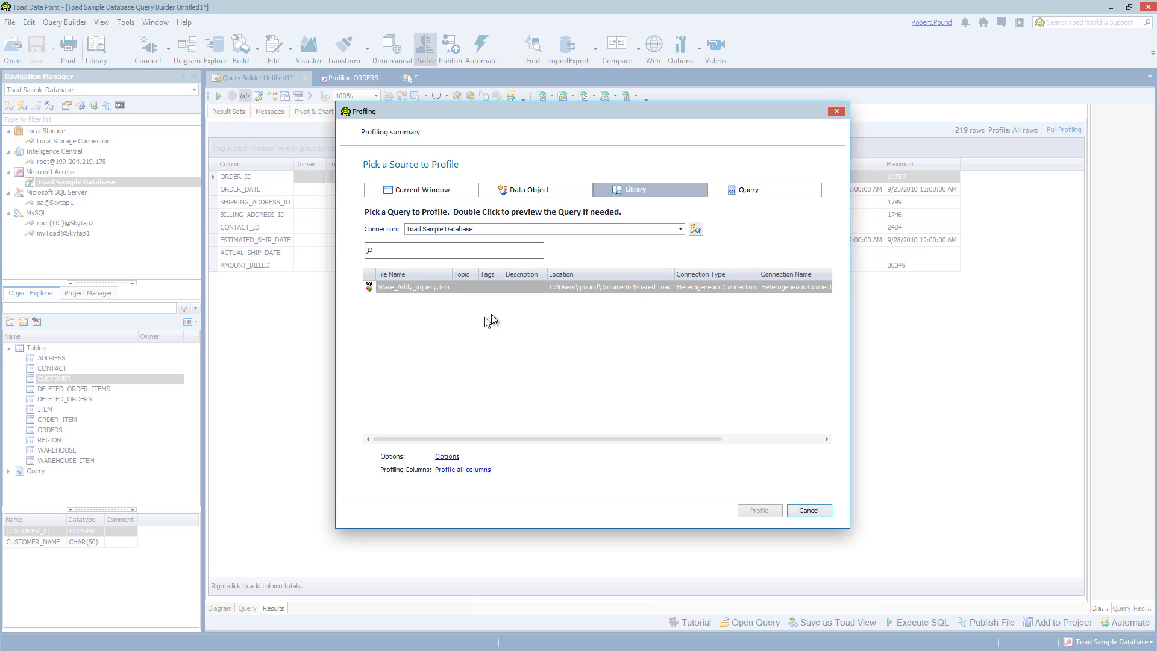
left_click(790, 196)
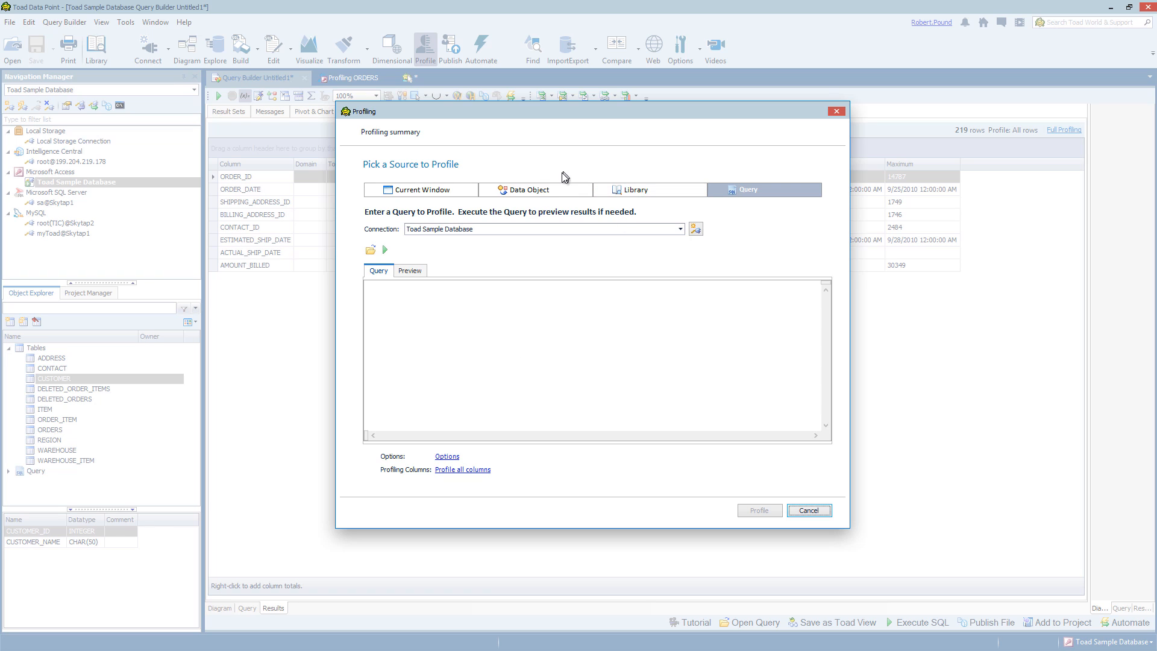
left_click(552, 190)
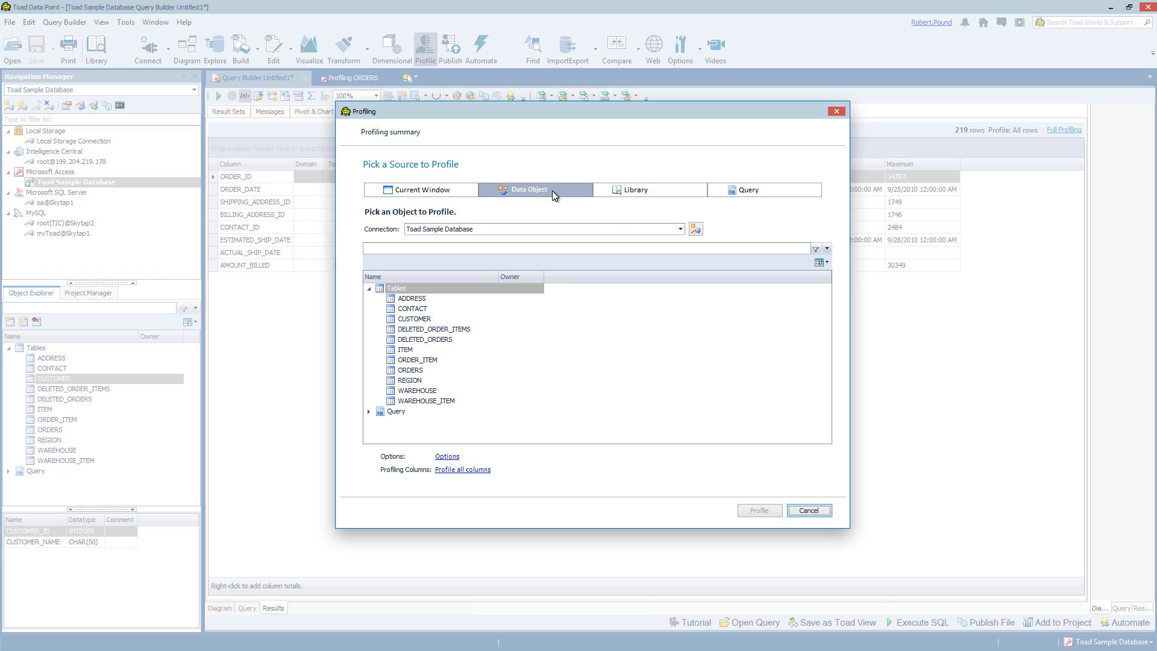
left_click(422, 301)
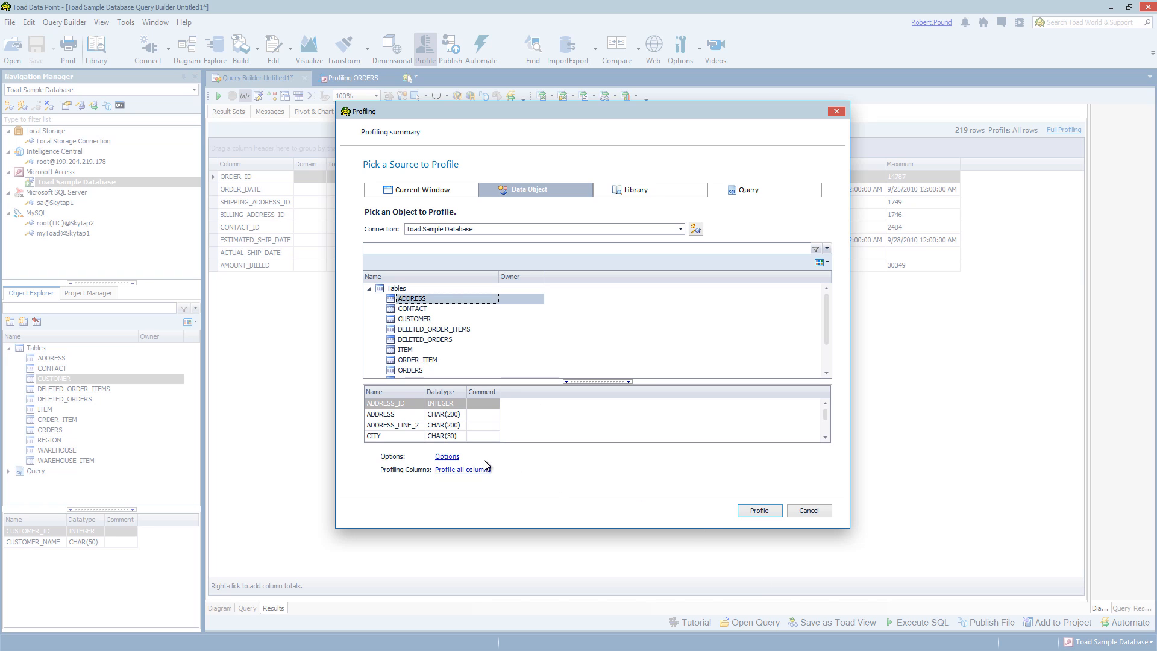
left_click(453, 458)
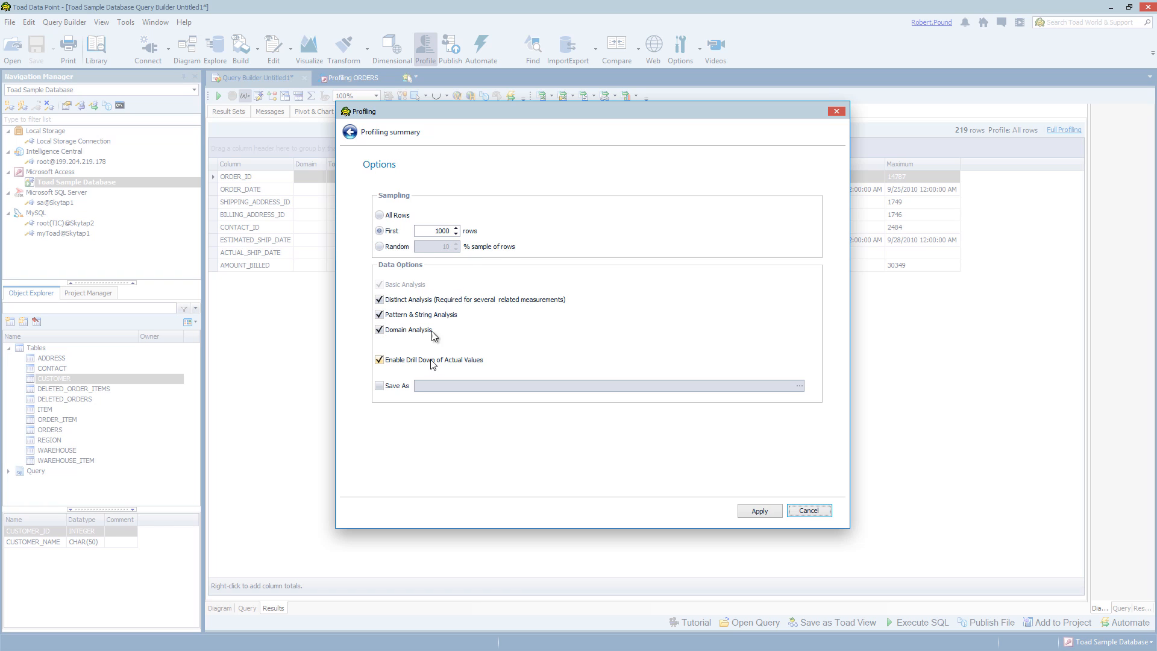
left_click(755, 512)
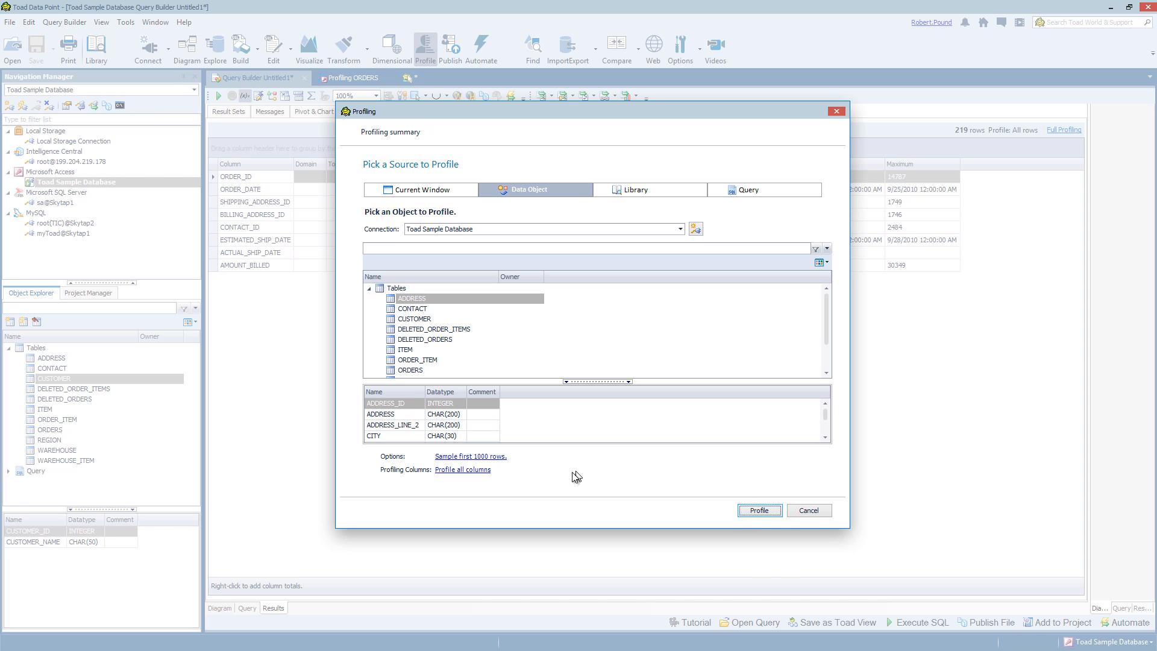
Keep all analyses for the 8 ADDRESS columns and run the profile
left_click(482, 469)
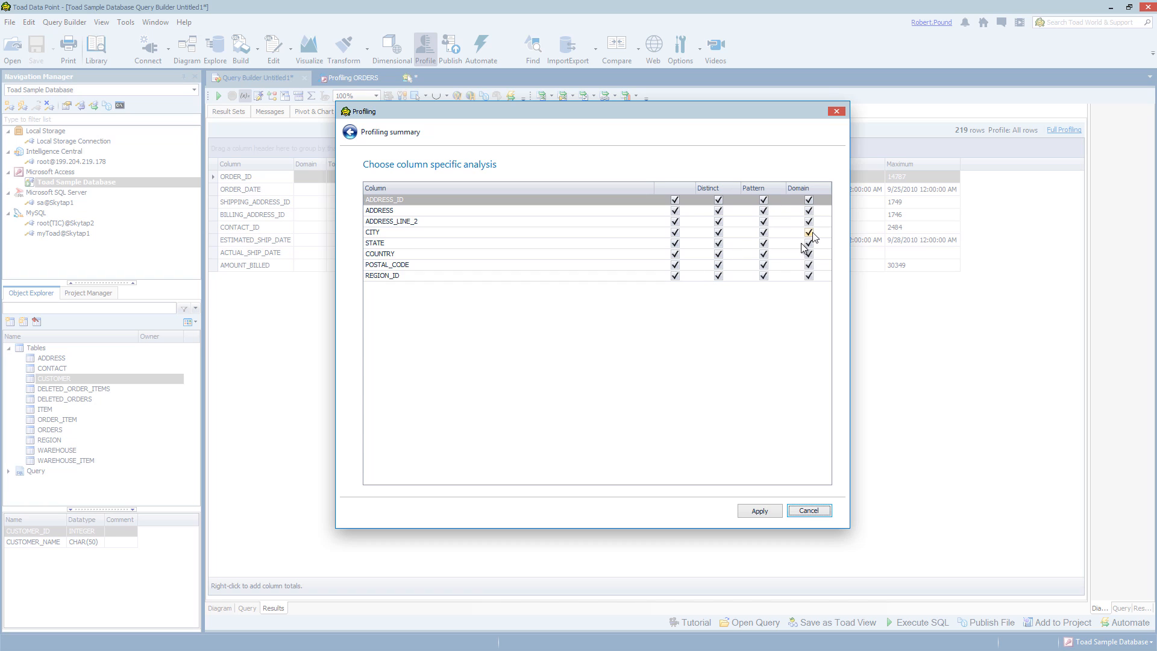
left_click(758, 511)
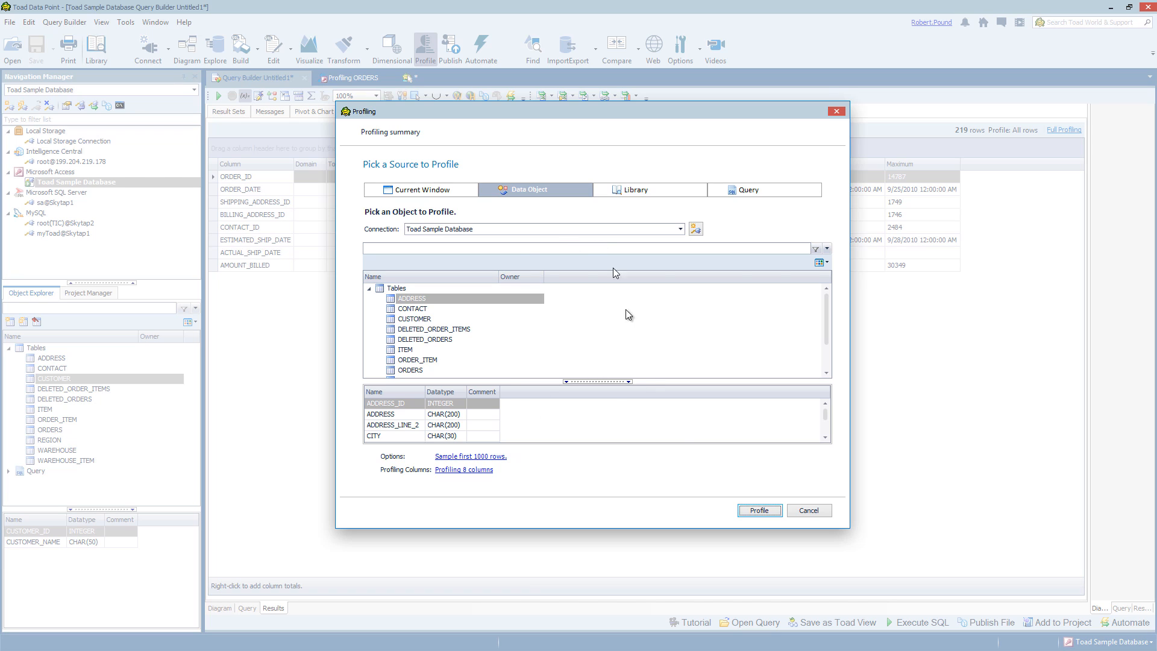
left_click(757, 510)
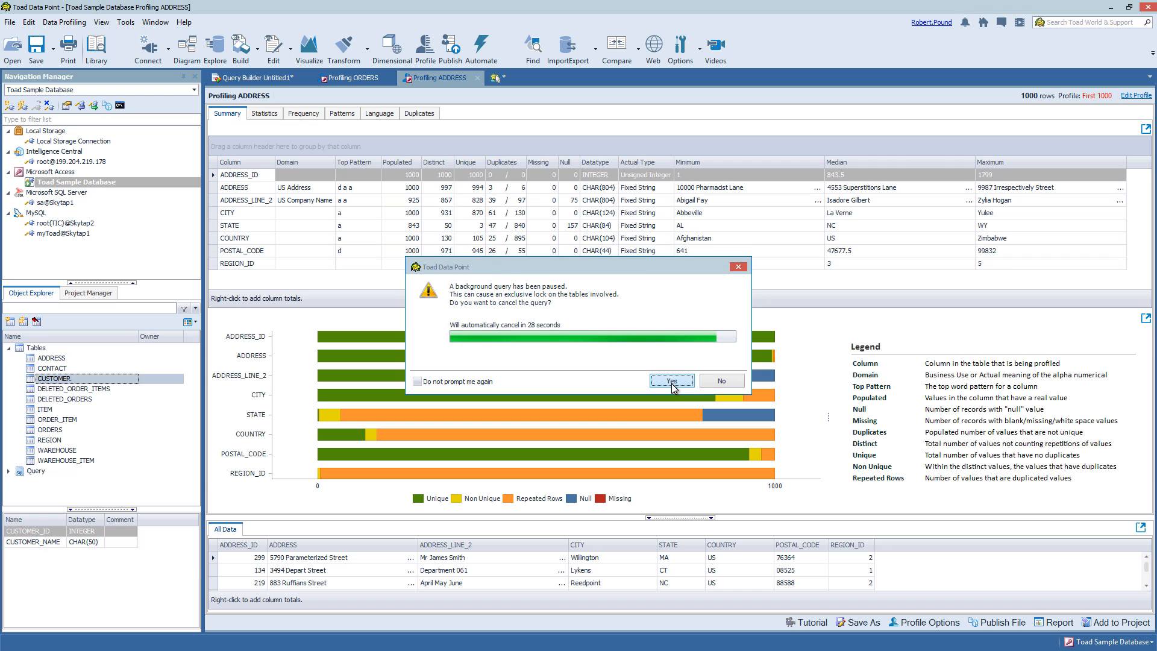
Cancel the paused background query and drag the All Data splitter upward to enlarge the rows grid
left_click(671, 382)
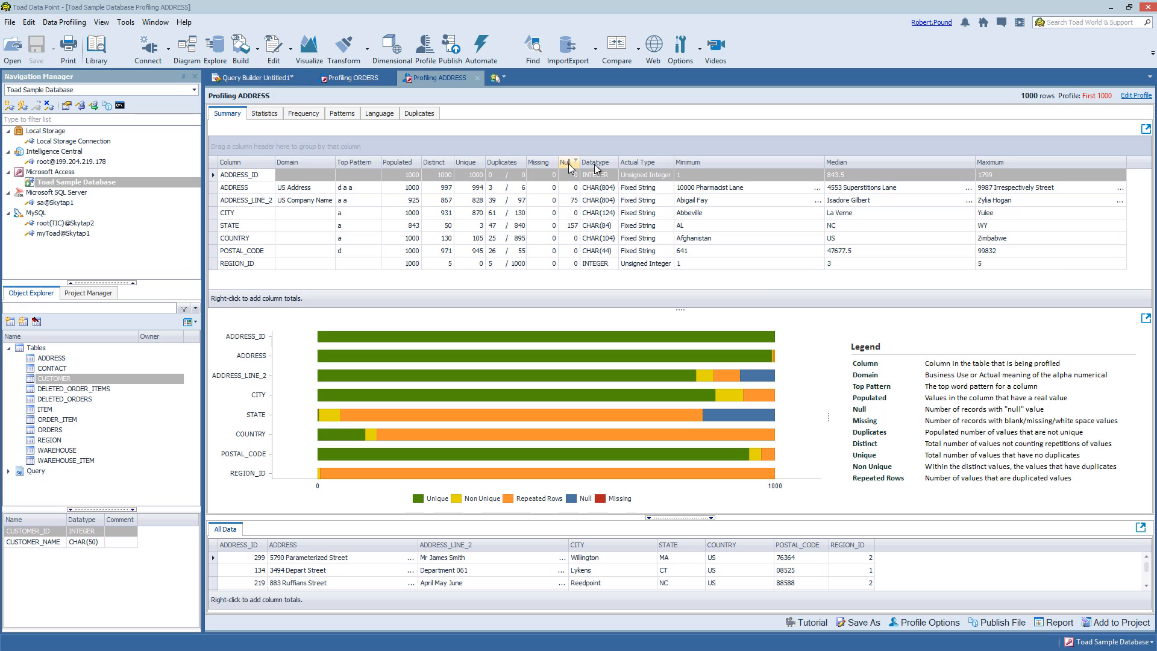
mouse_move(707, 332)
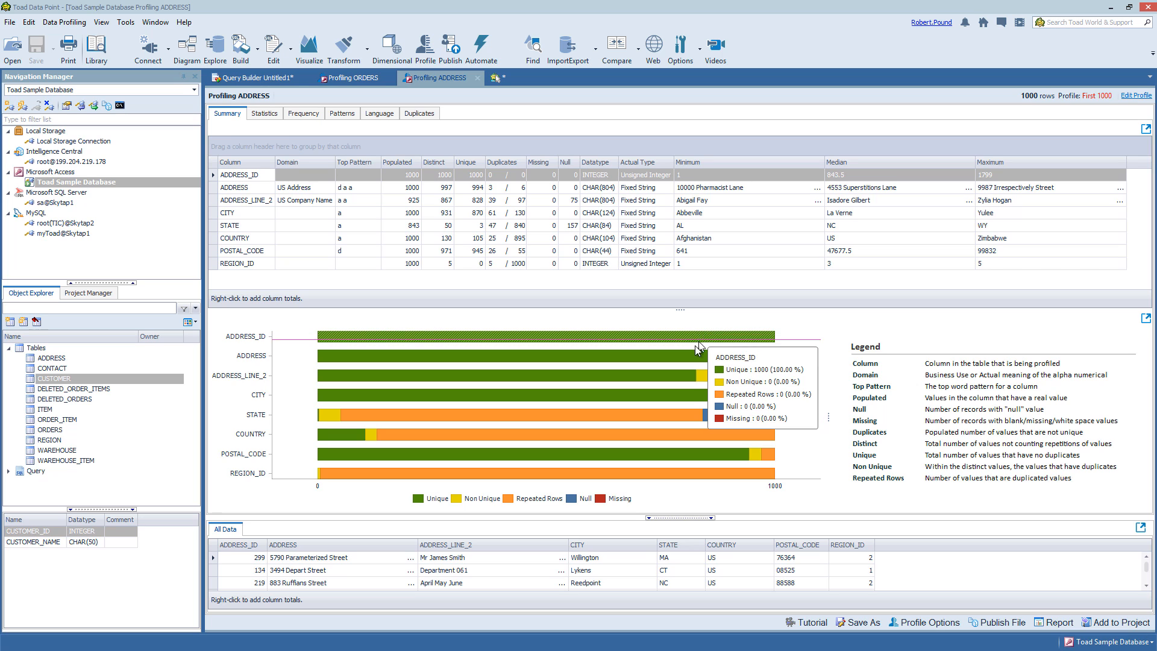
mouse_move(682, 378)
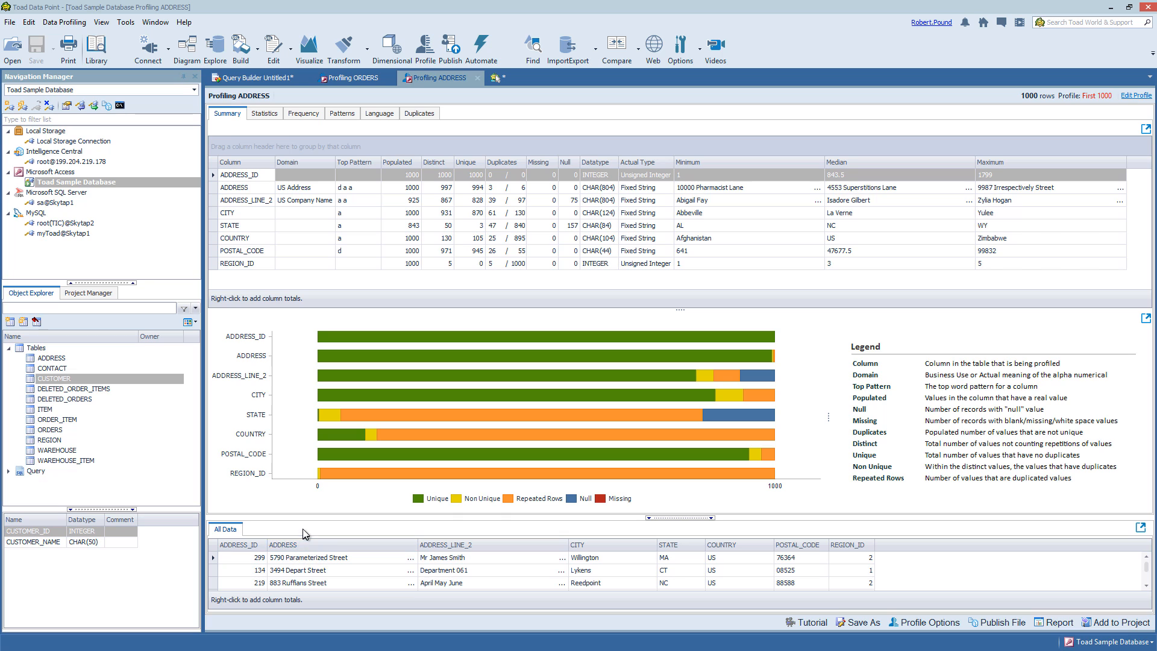
left_click_drag(305, 517, 306, 449)
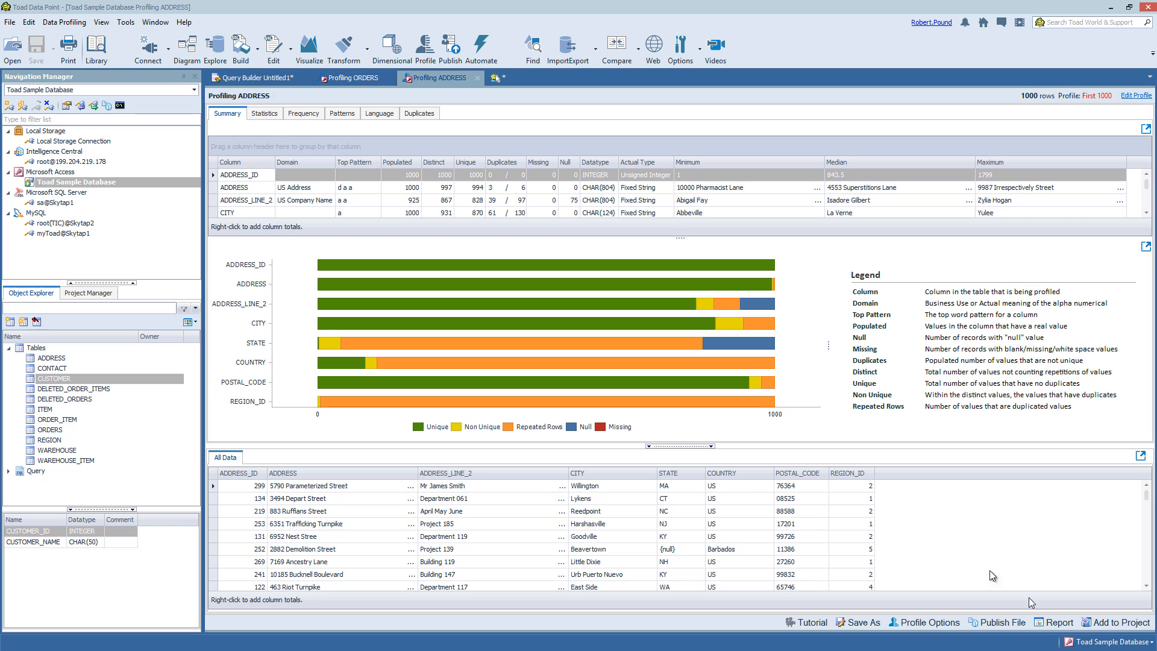
Step through Statistics for ADDRESS, ADDRESS_LINE_2, CITY, COUNTRY, POSTAL_CODE and REGION_ID, ending on ADDRESS_ID
left_click(268, 114)
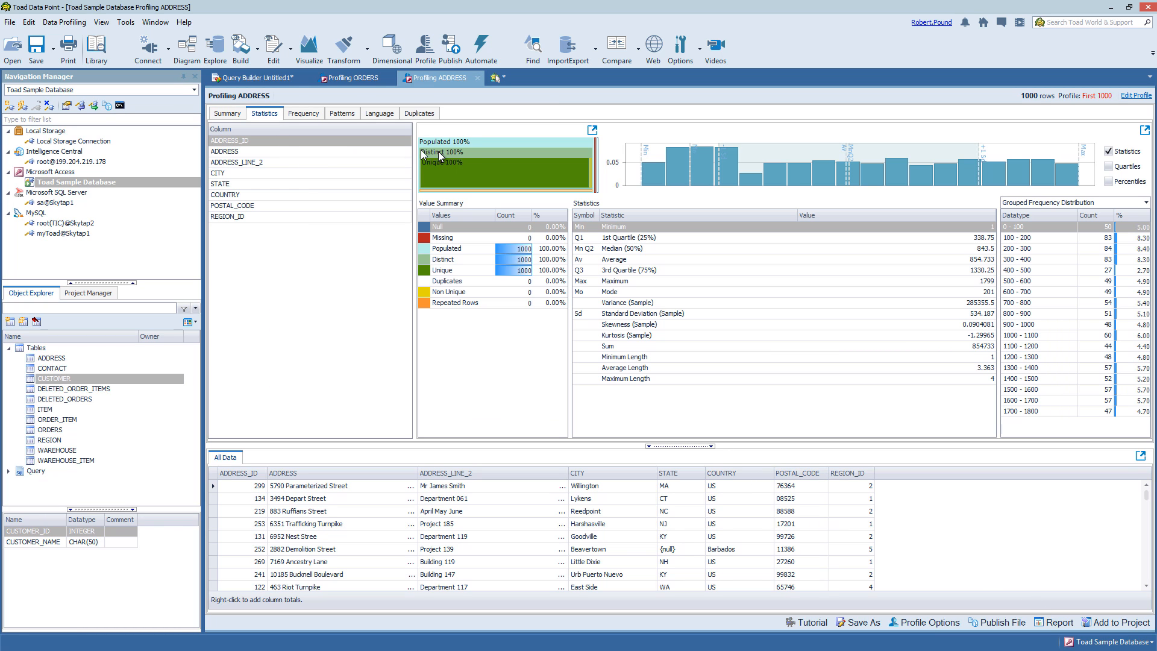
left_click(235, 154)
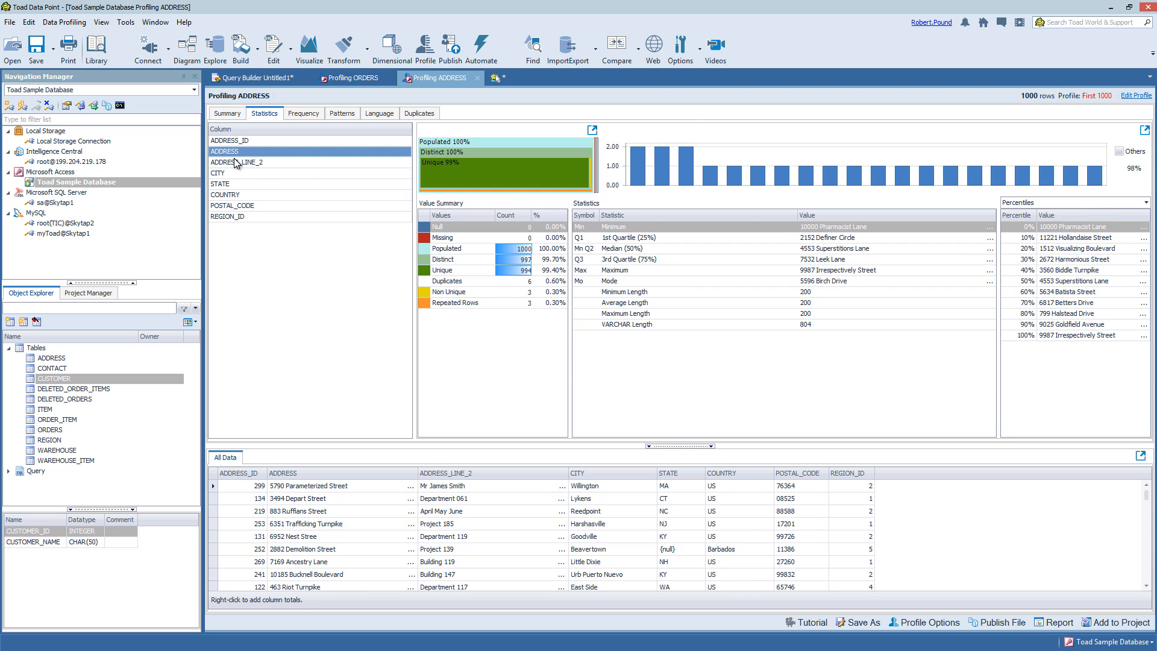
left_click(235, 163)
left_click(228, 173)
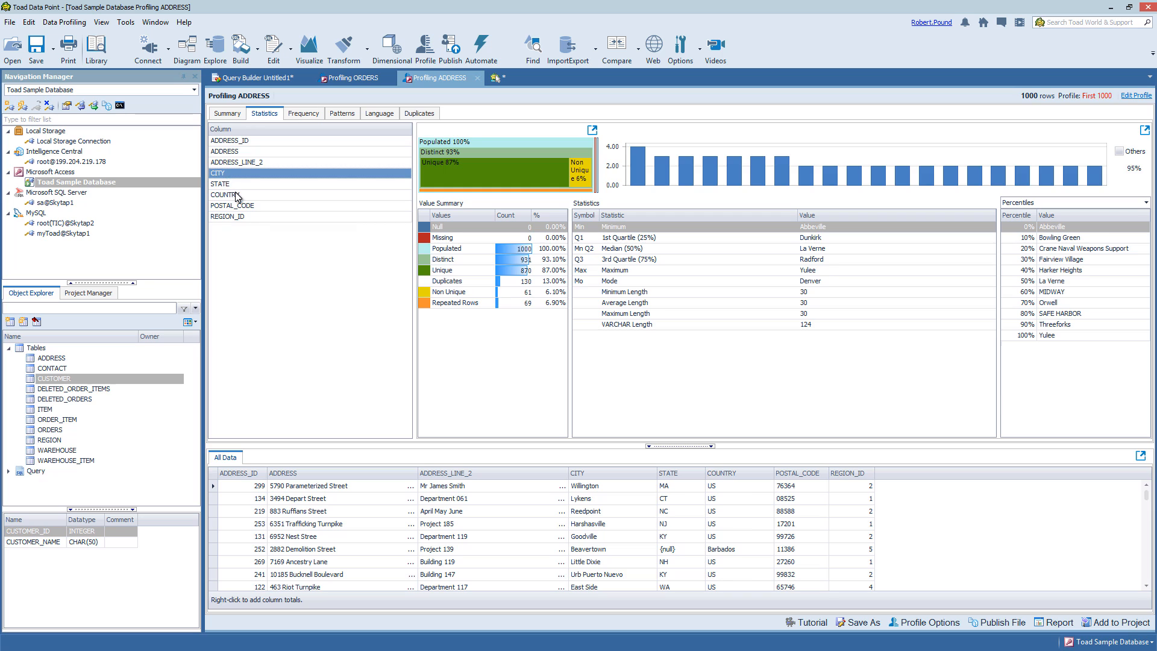
left_click(236, 197)
left_click(238, 206)
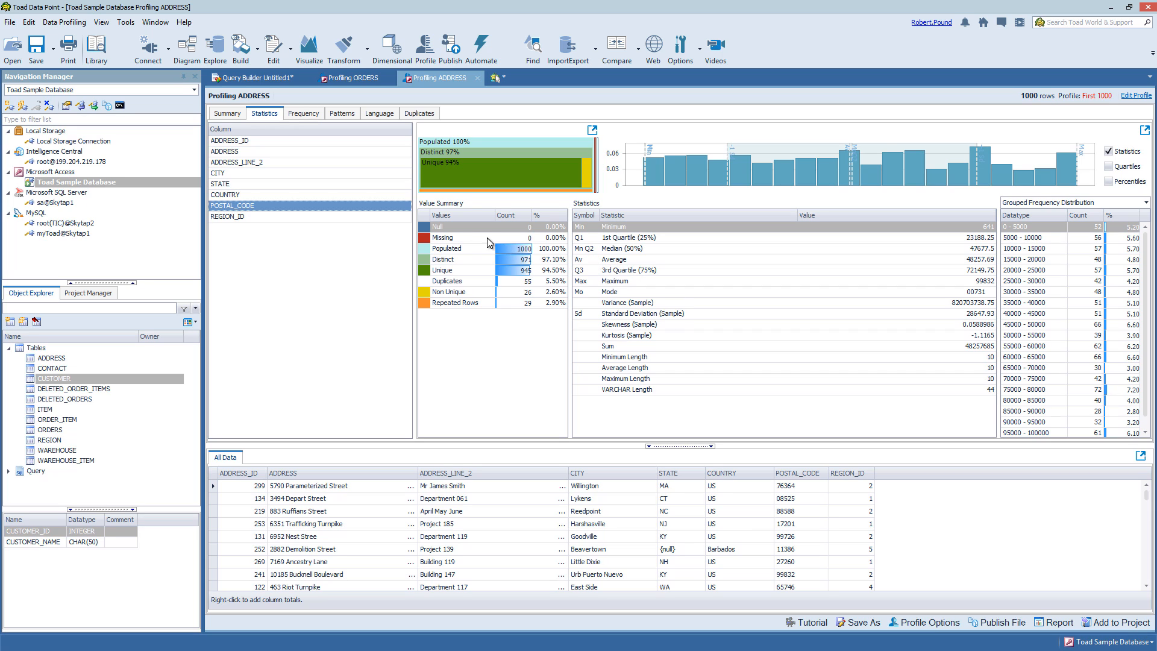
left_click(243, 220)
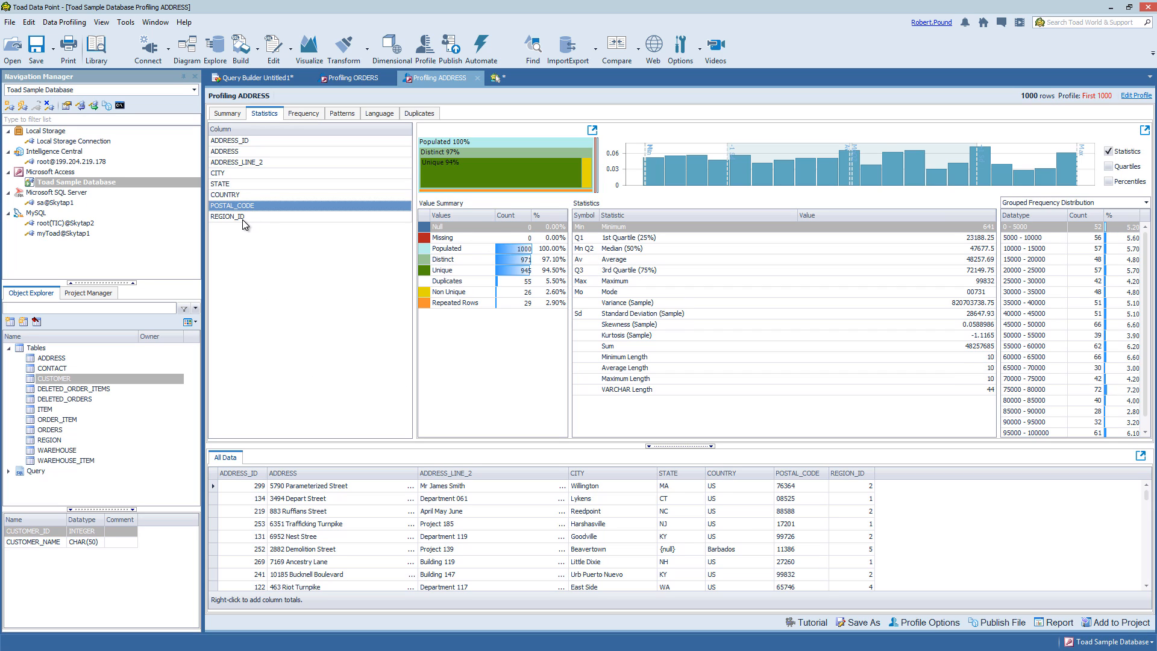
left_click(237, 152)
left_click(235, 139)
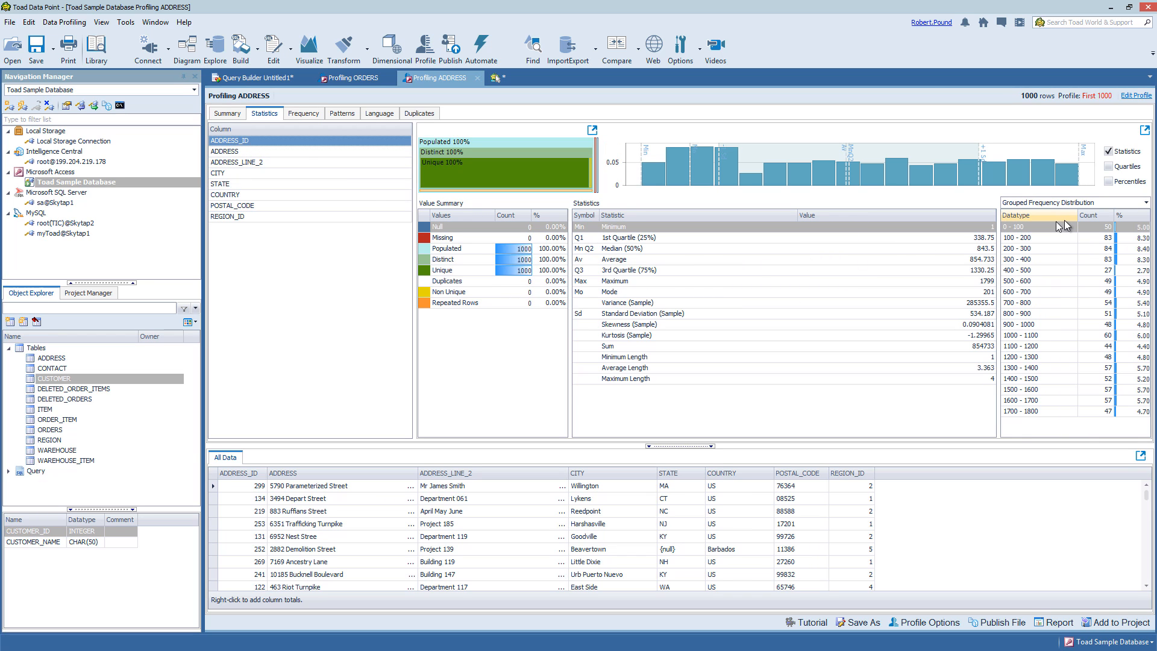
left_click(1128, 206)
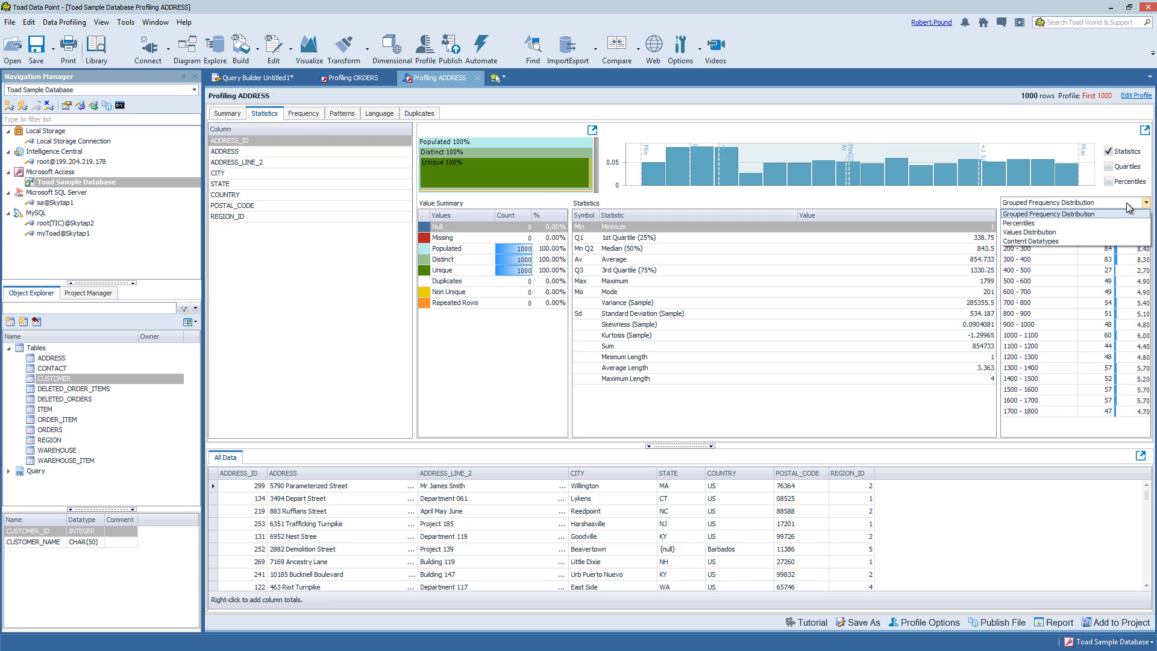
left_click(1092, 224)
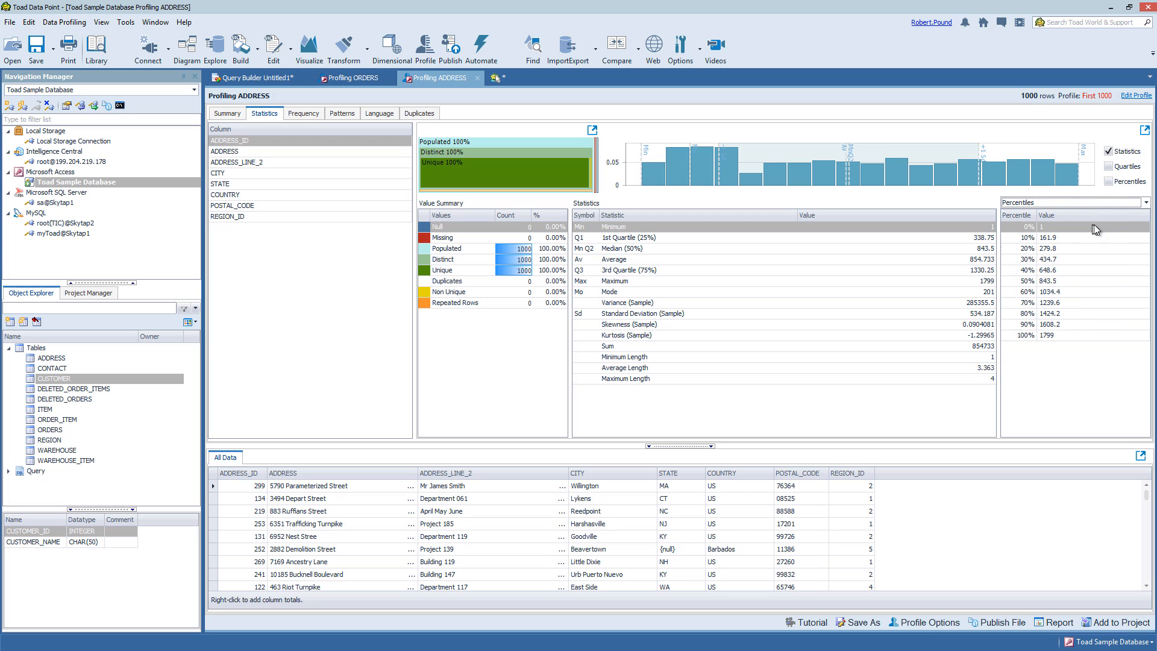
left_click(1118, 207)
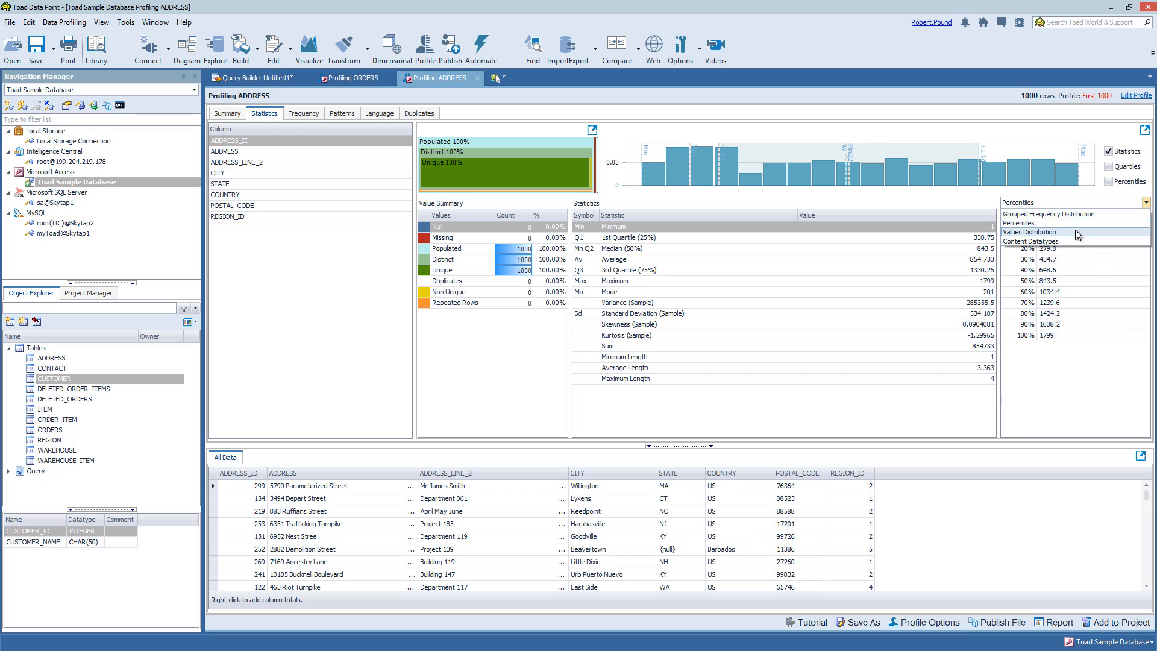
left_click(1075, 231)
left_click(1120, 203)
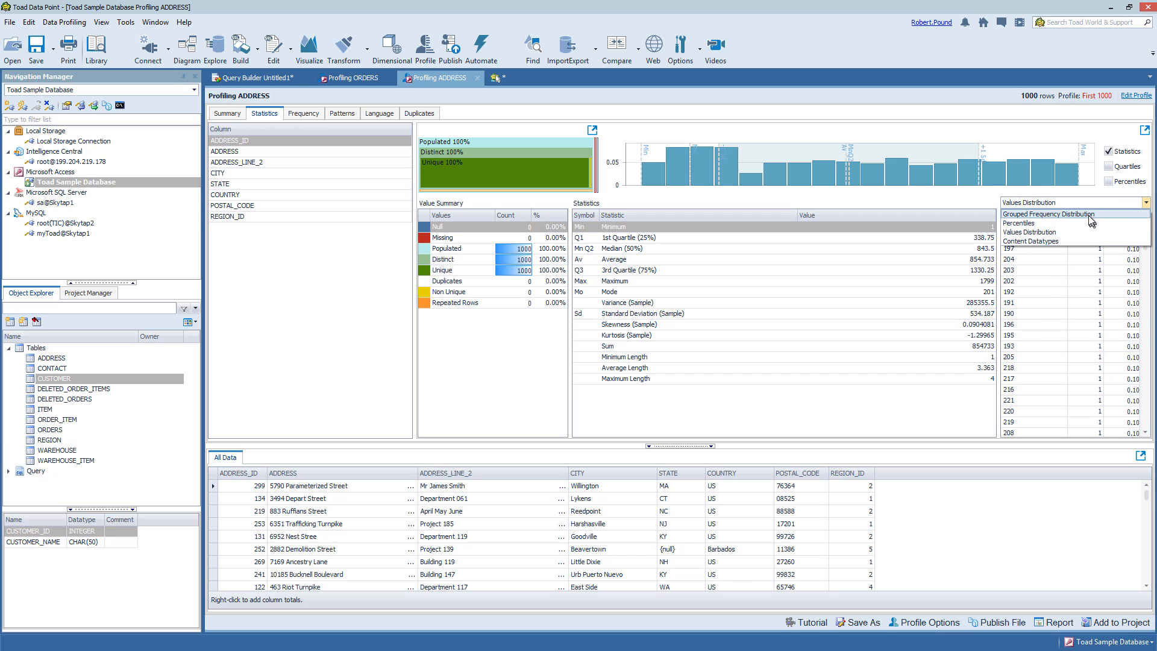
left_click(1089, 214)
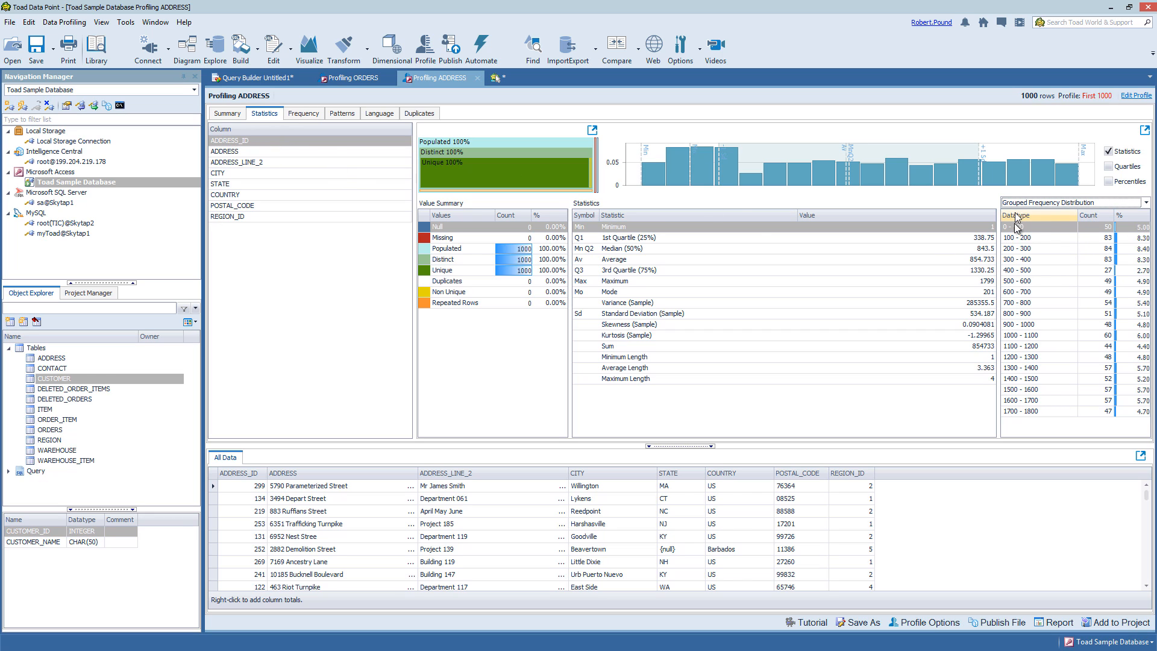
left_click(1021, 253)
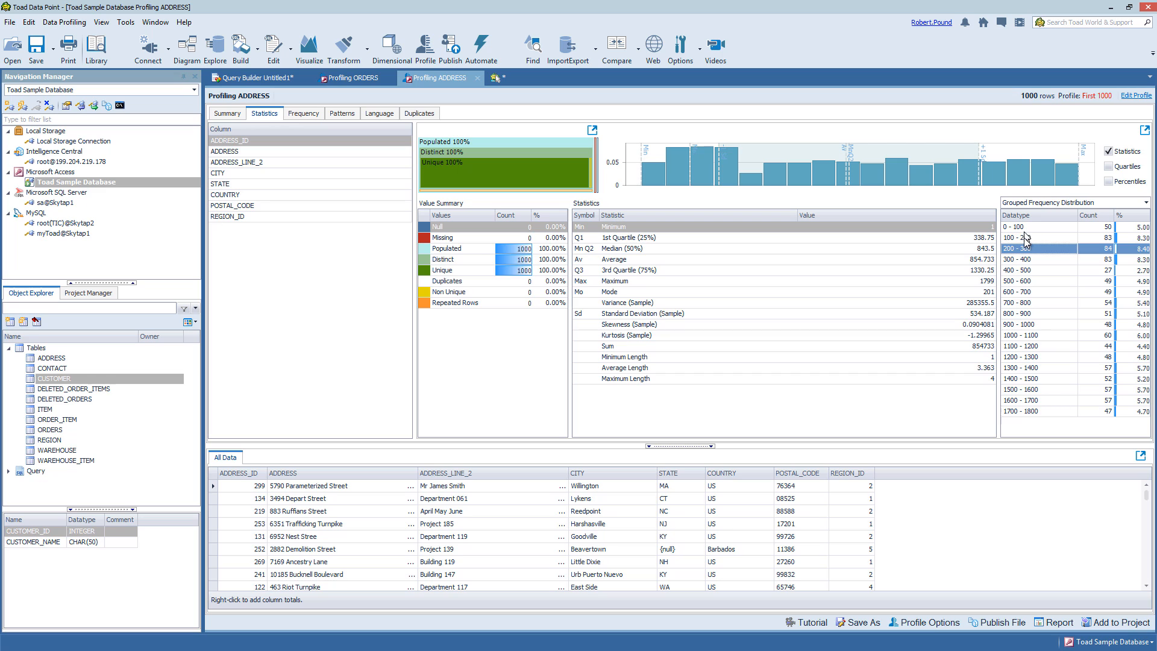
left_click(1024, 238)
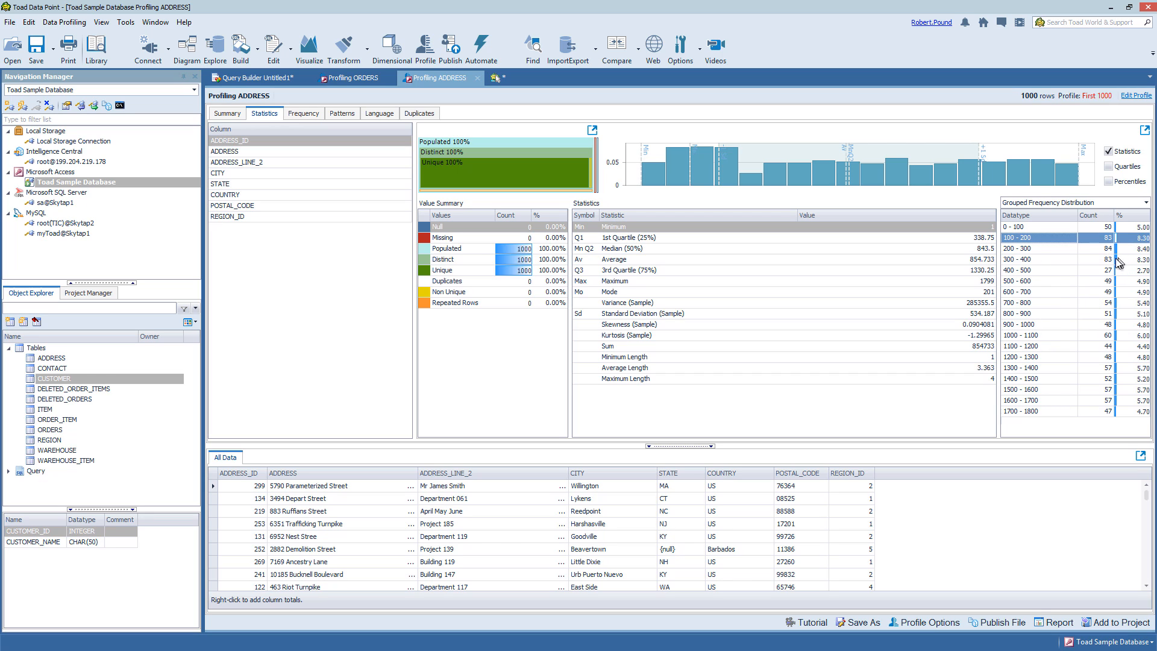
List the ADDRESS_ID 300–400 rows and inspect record 302, then restore all rows and view Frequency
left_click(1036, 259)
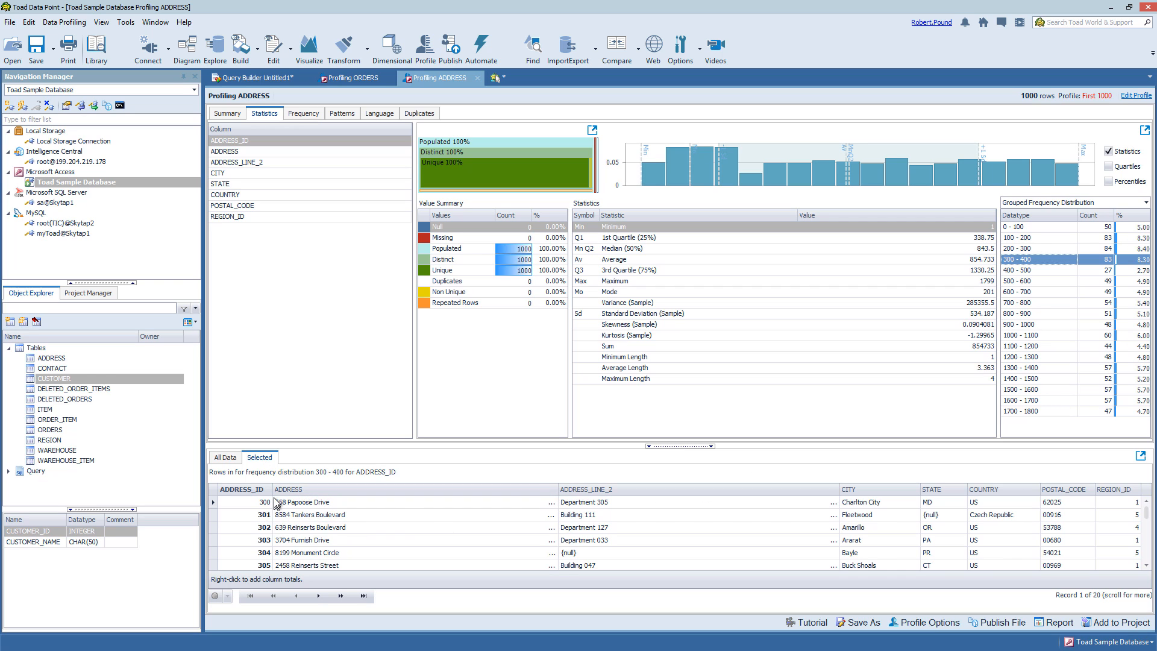
left_click(602, 527)
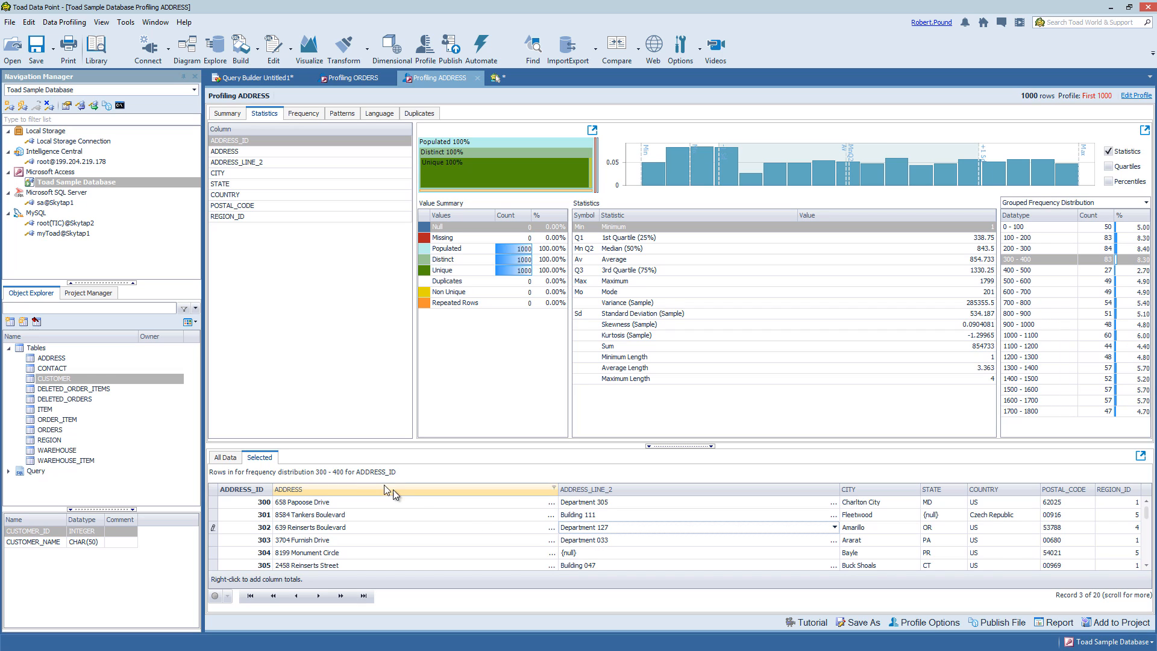
left_click(227, 457)
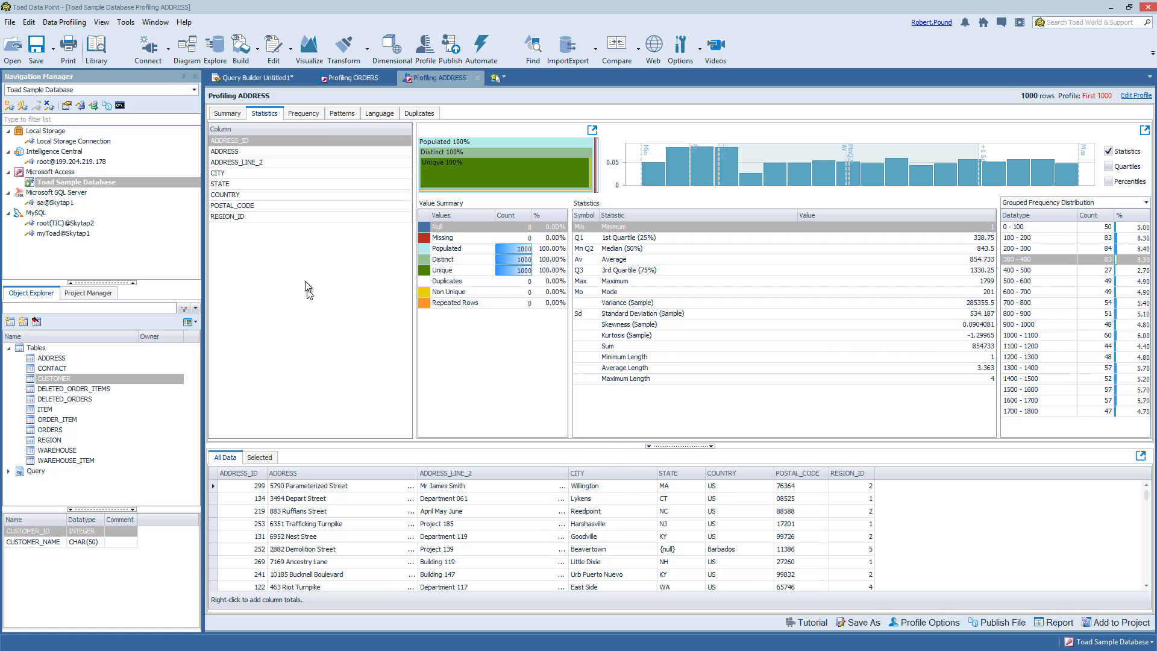
left_click(313, 116)
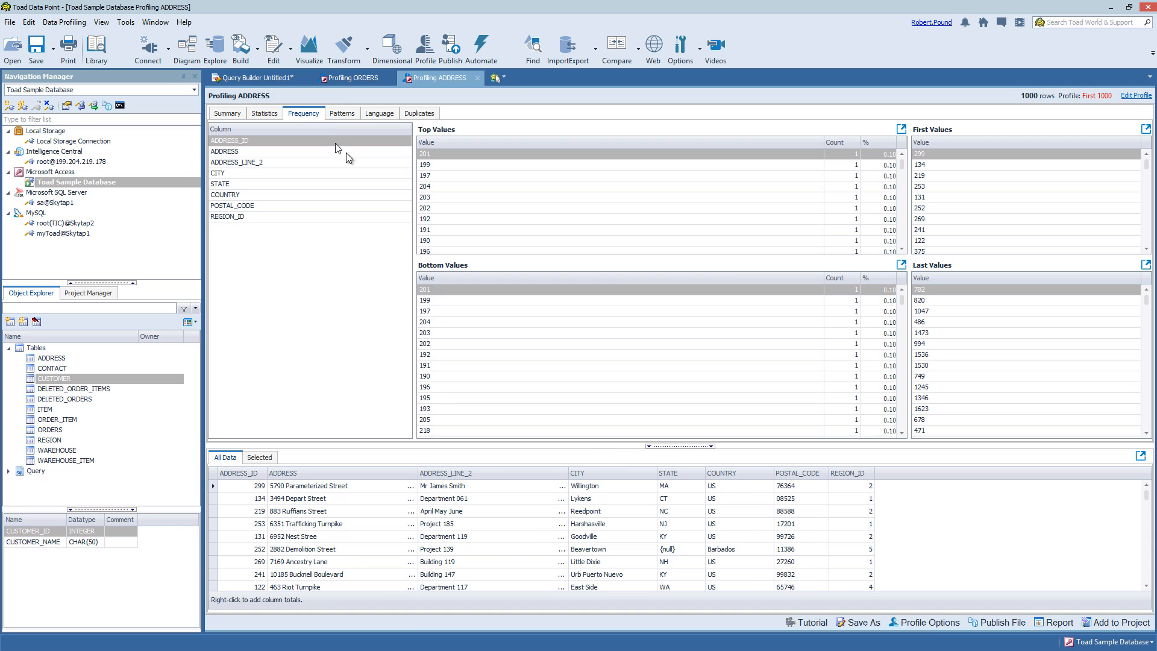
Check frequency values for ADDRESS_LINE_2, COUNTRY and ADDRESS_ID, then STATE
left_click(252, 165)
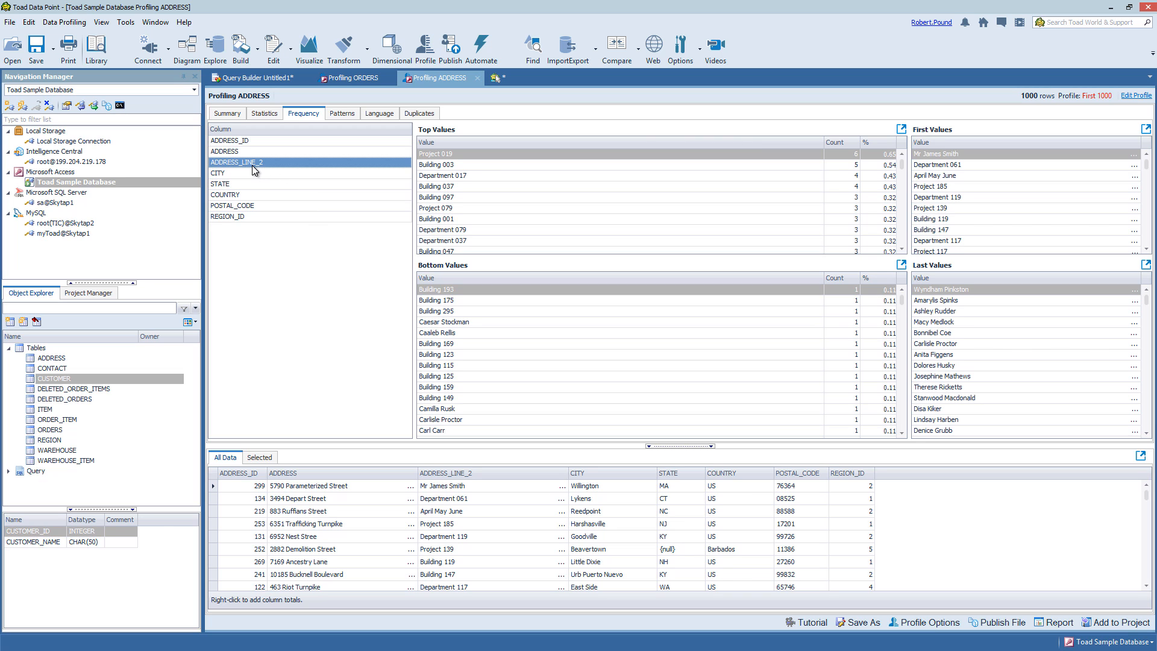
left_click(240, 195)
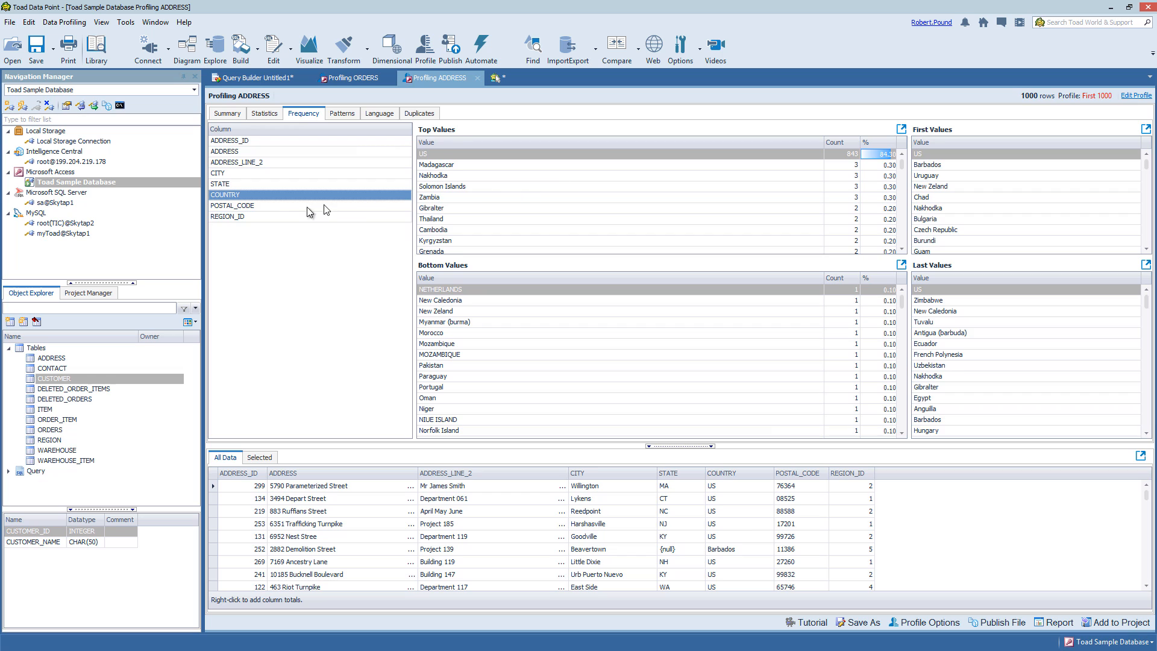
left_click(245, 142)
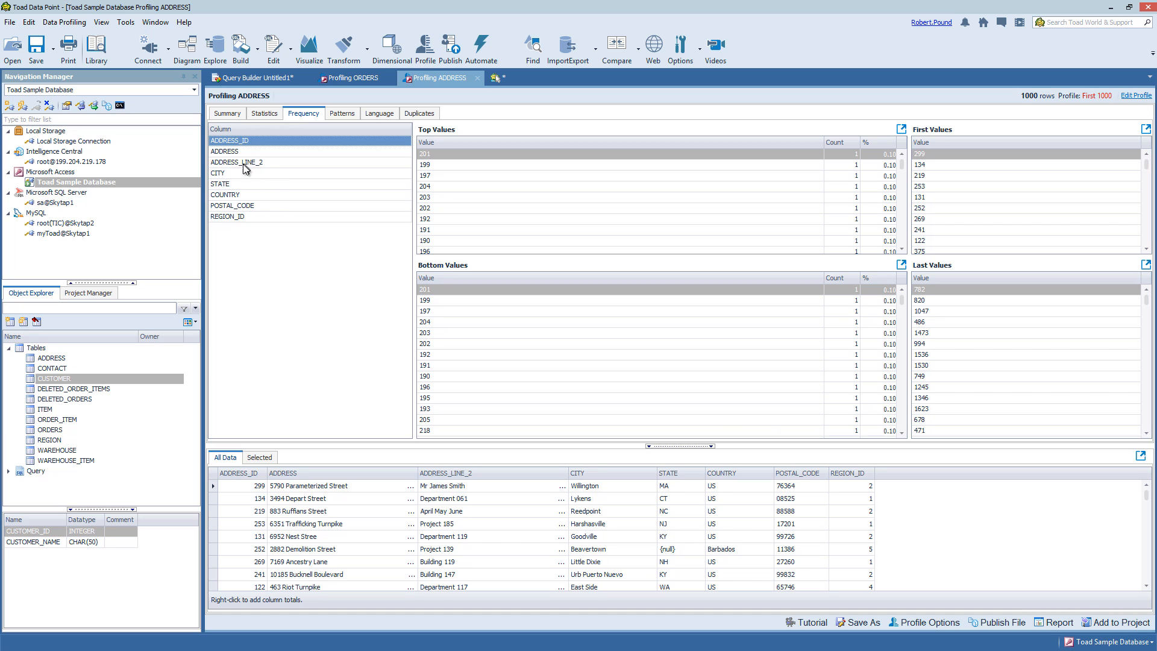
left_click(228, 184)
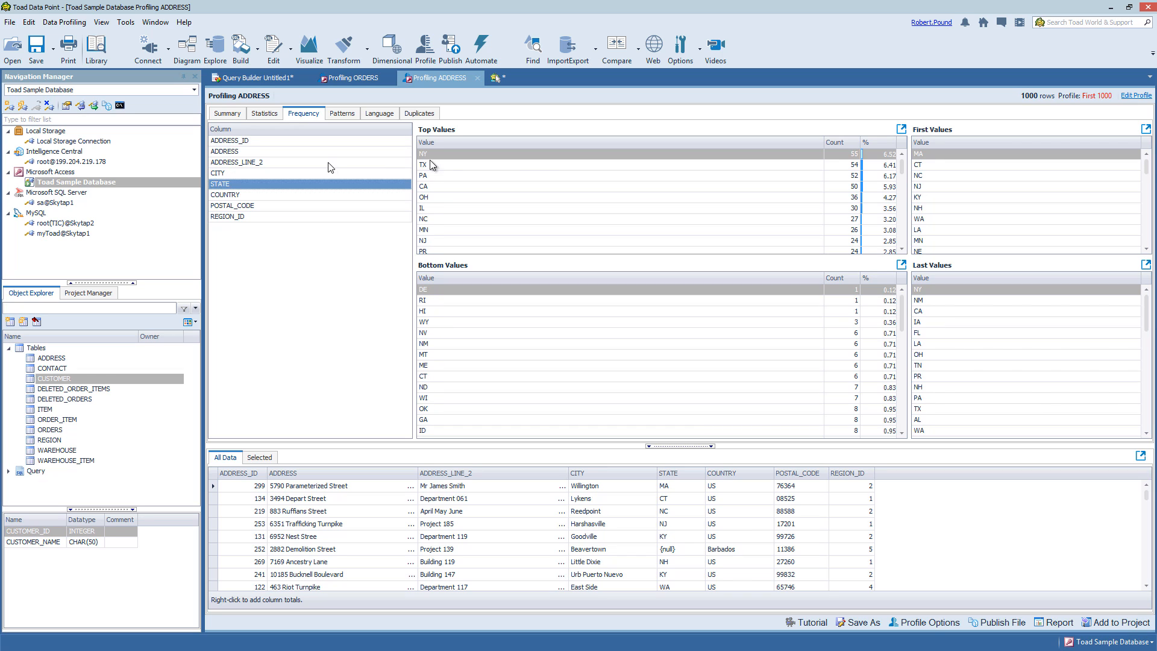
Select top states TX, PA and OH, then list the 54 rows whose STATE is TX
left_click(541, 166)
left_click(544, 176)
left_click(551, 197)
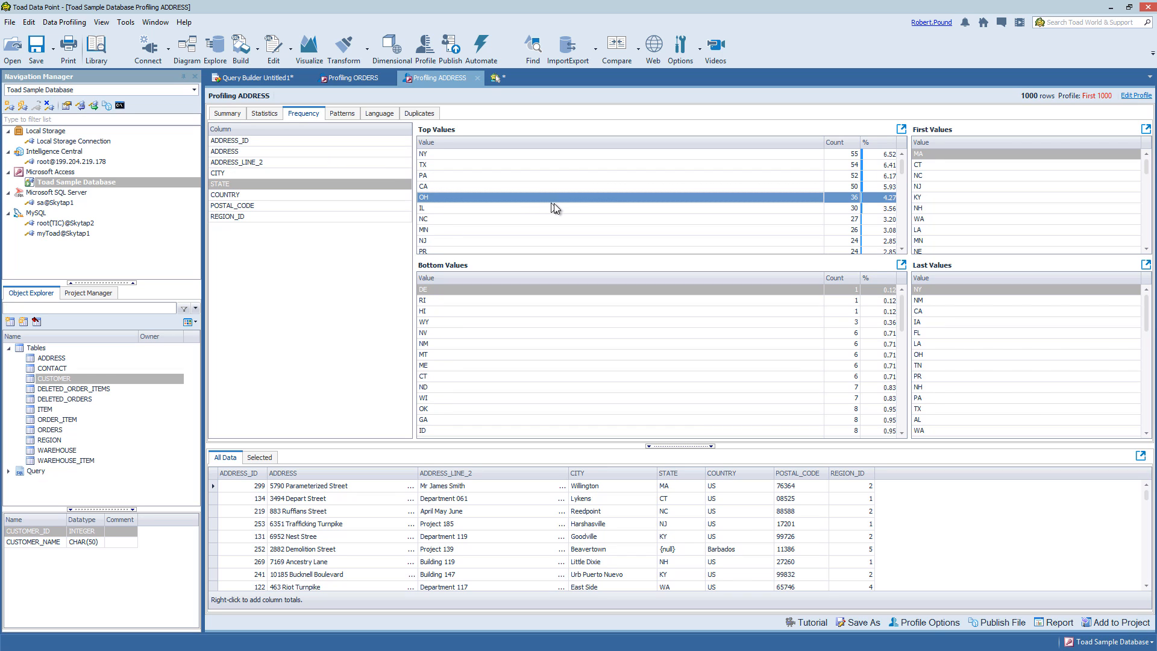
double_click(551, 167)
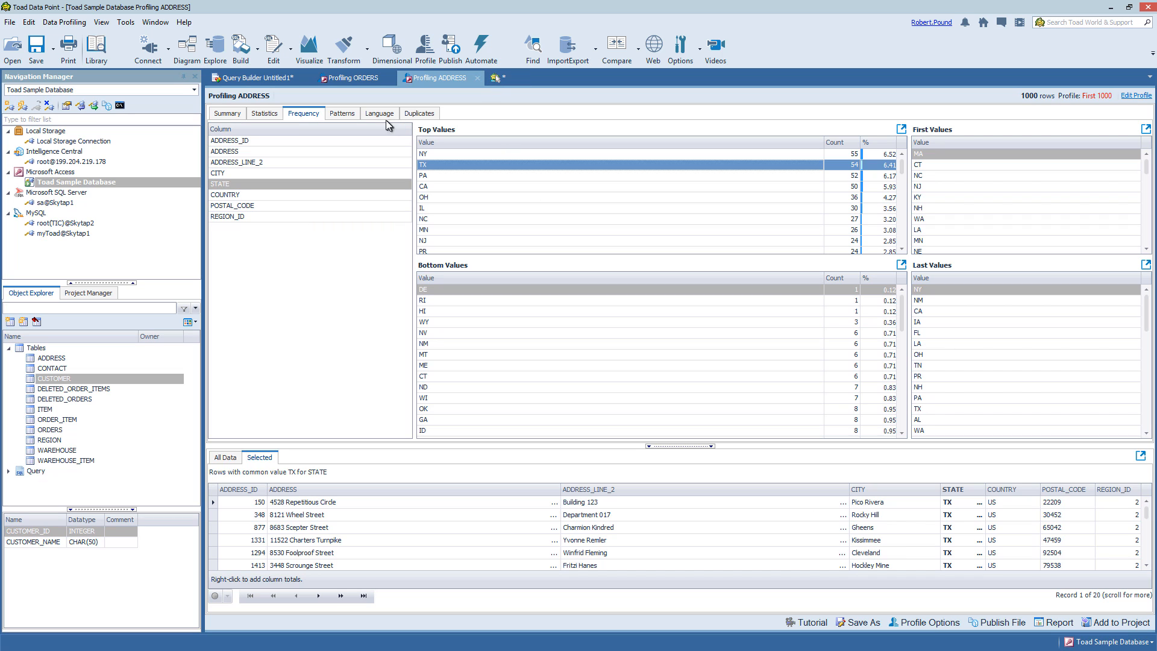
Compare the patterns of the ADDRESS, ADDRESS_LINE_2 and CITY columns, returning to ADDRESS
left_click(352, 115)
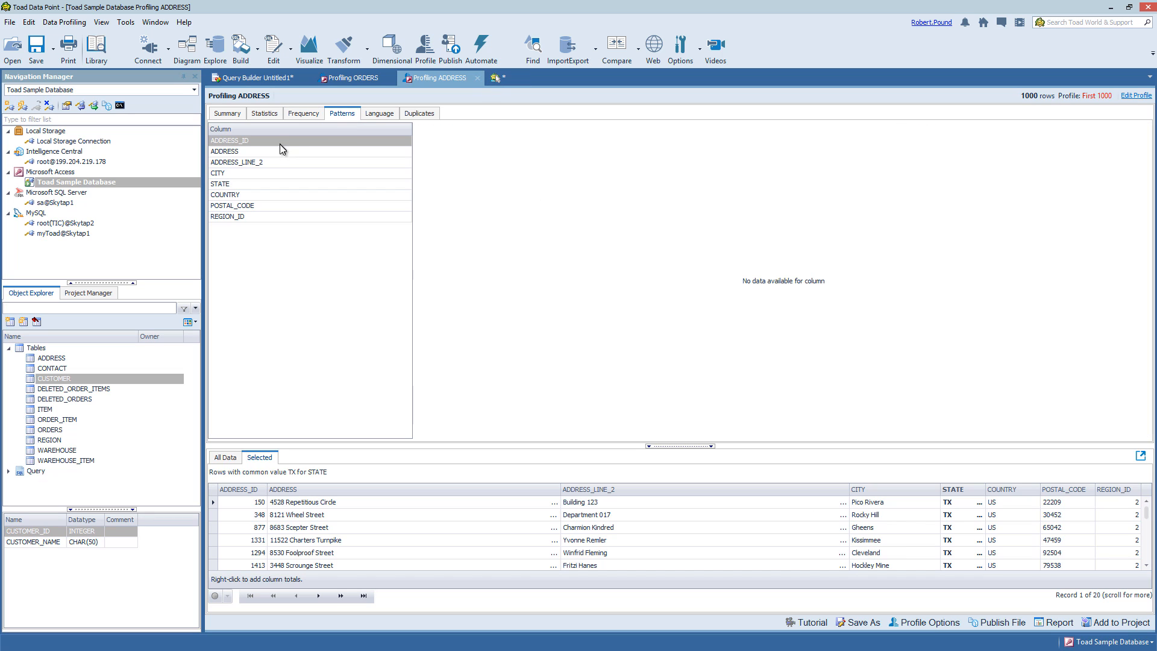
left_click(244, 151)
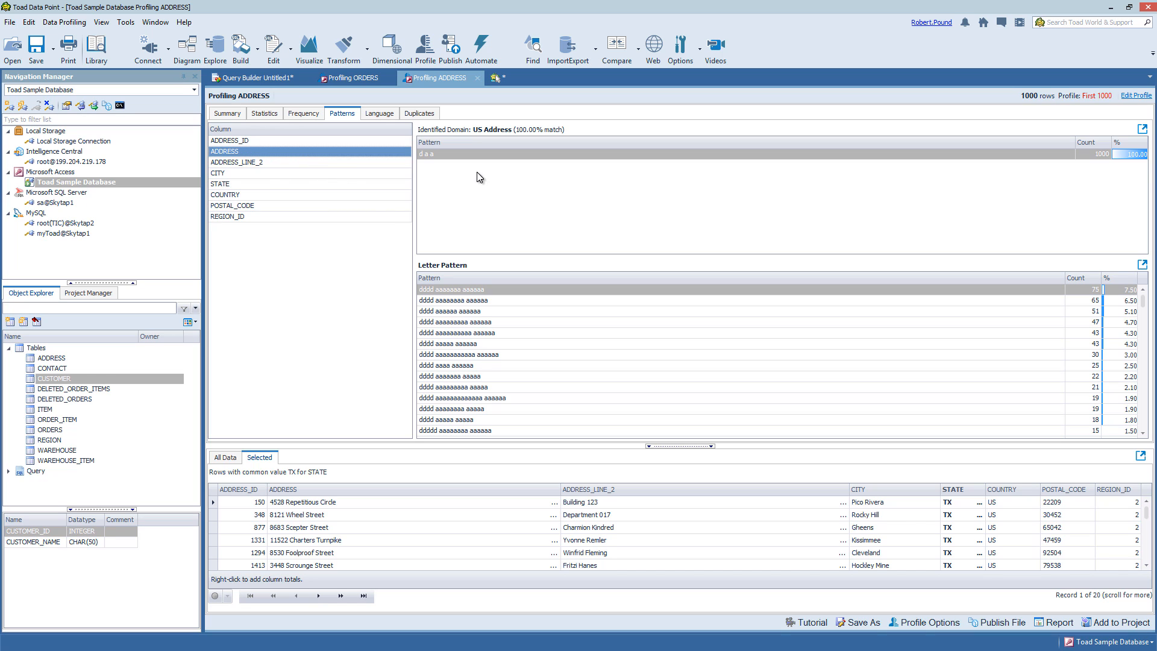
left_click(259, 163)
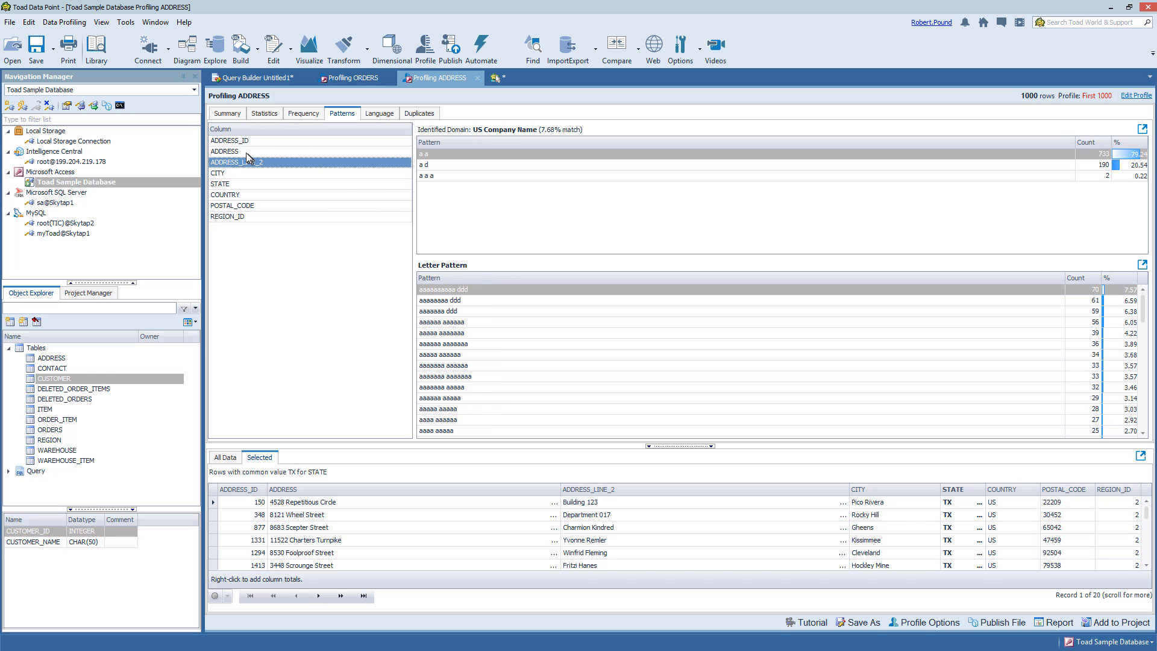
left_click(218, 174)
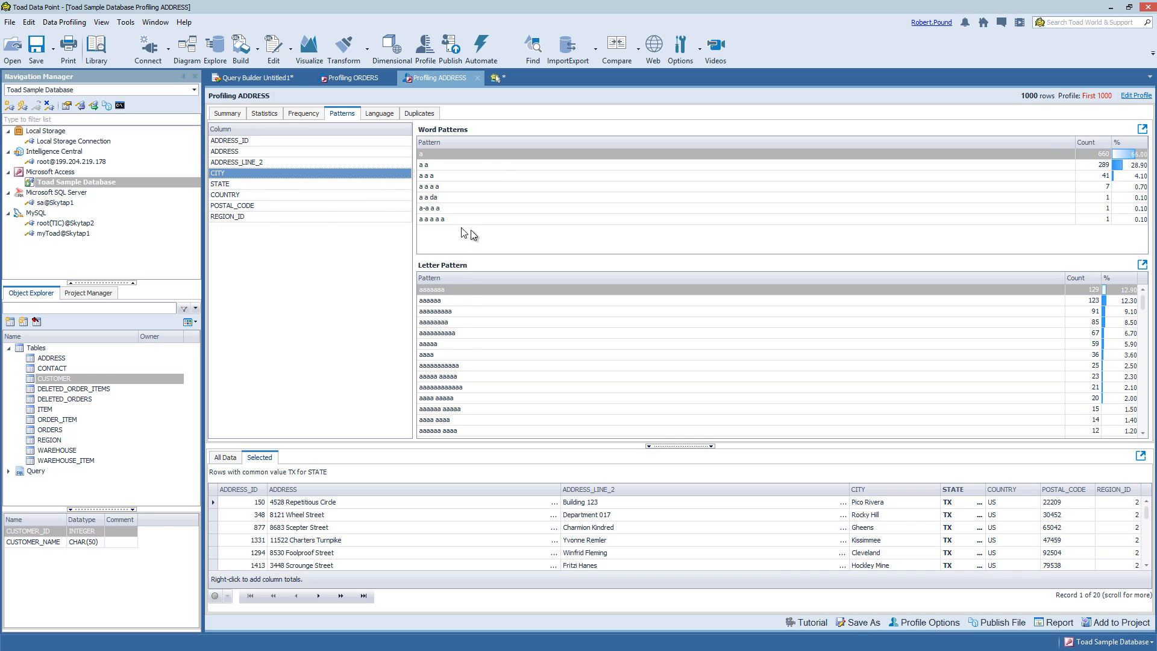
left_click(235, 153)
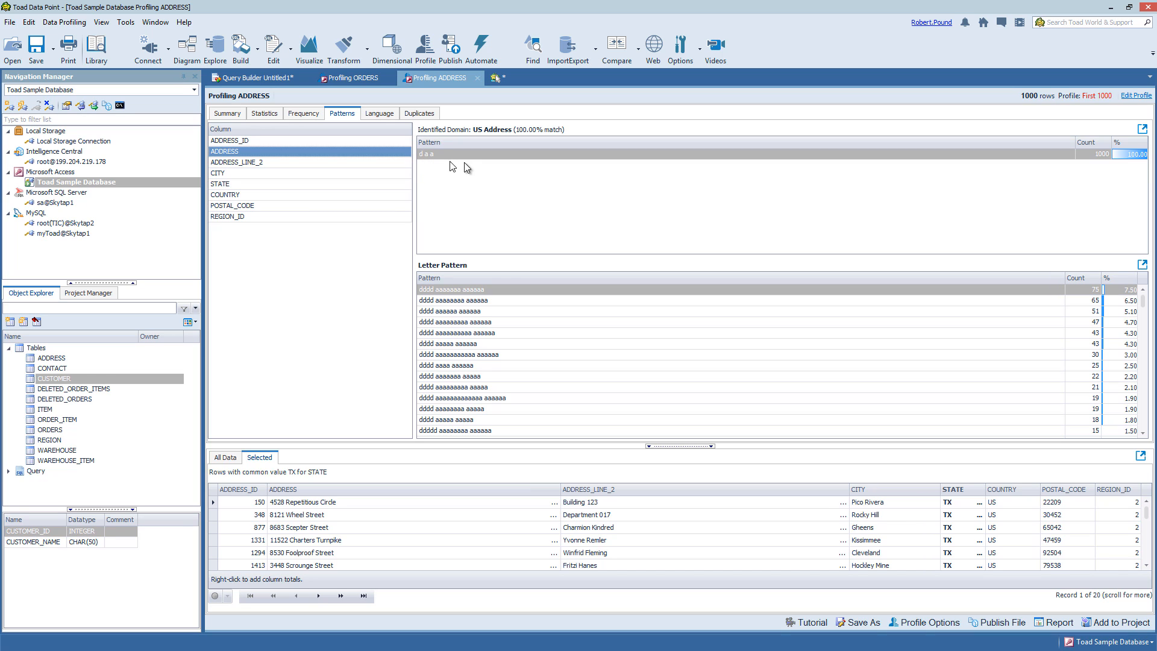
Select the ADDRESS letter patterns occurring 47 and 30 times, then view POSTAL_CODE's ddddd pattern
left_click(449, 322)
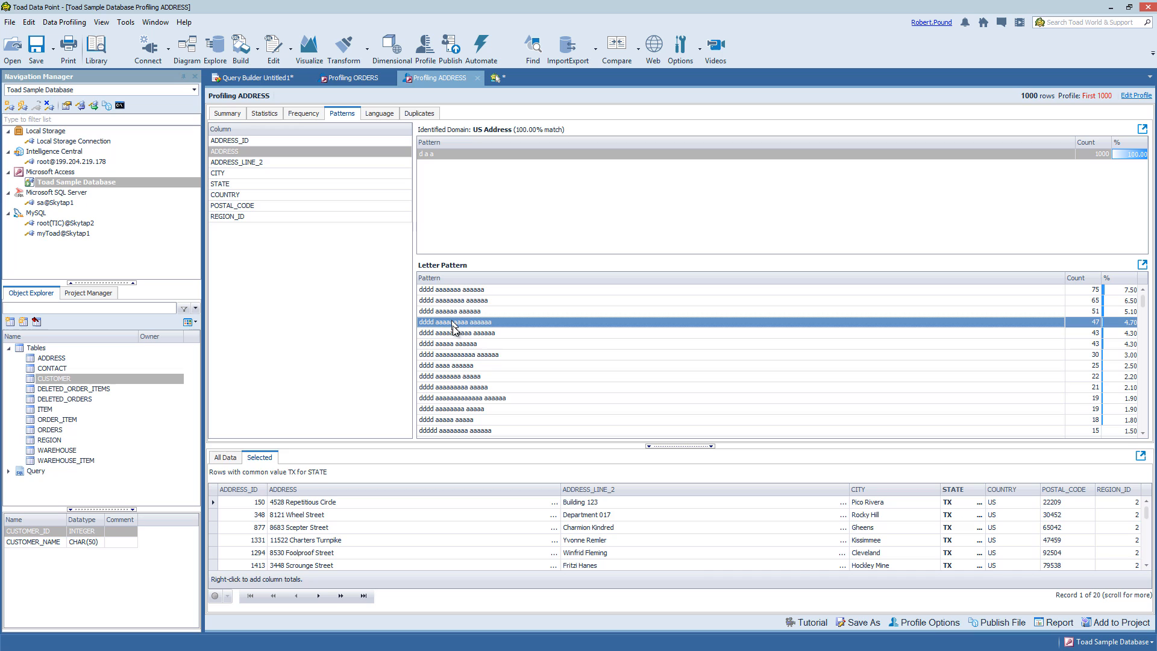
left_click(461, 356)
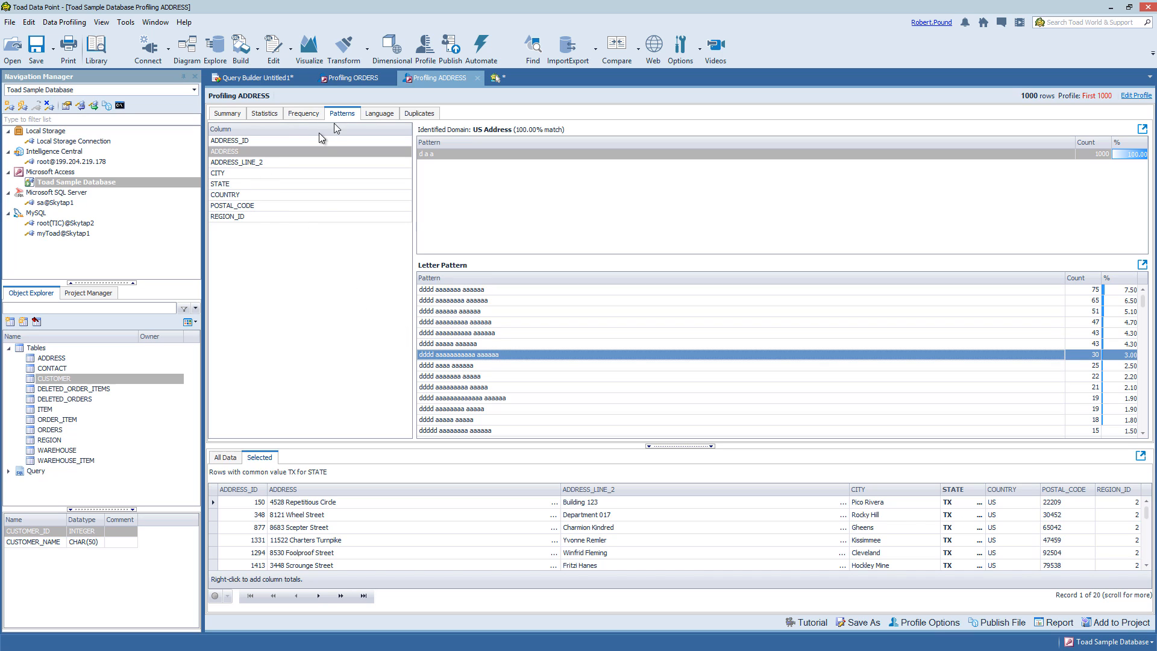
left_click(236, 206)
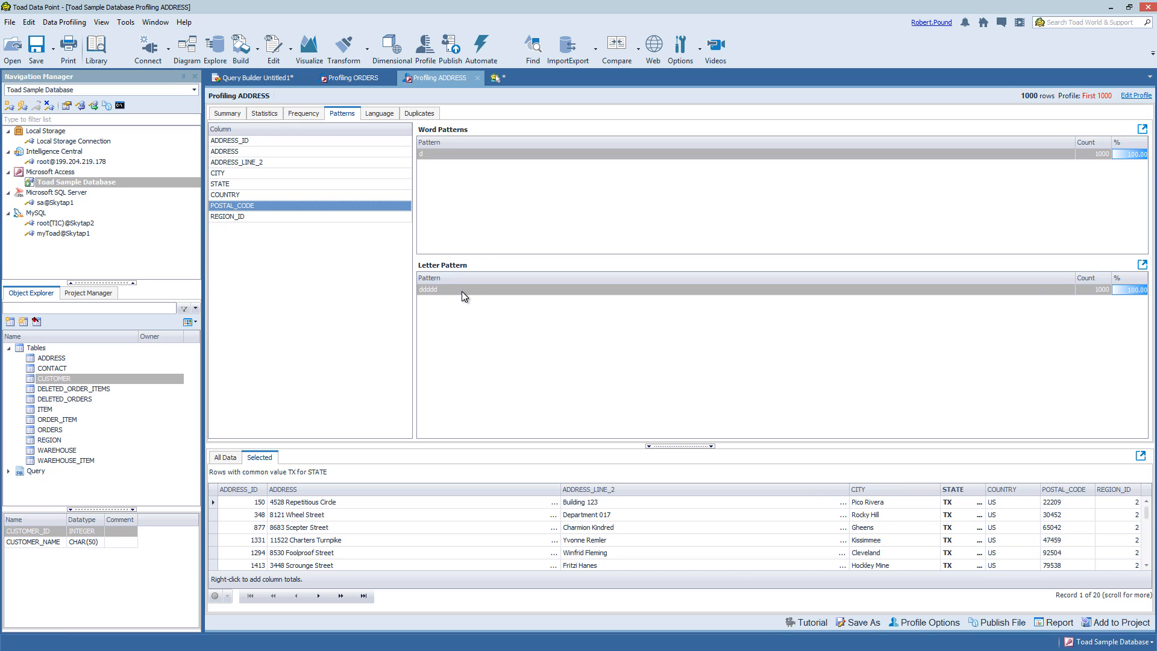
Check Language character distributions for ADDRESS and ADDRESS_LINE_2, then show per-column duplicate counts
left_click(377, 113)
left_click(251, 163)
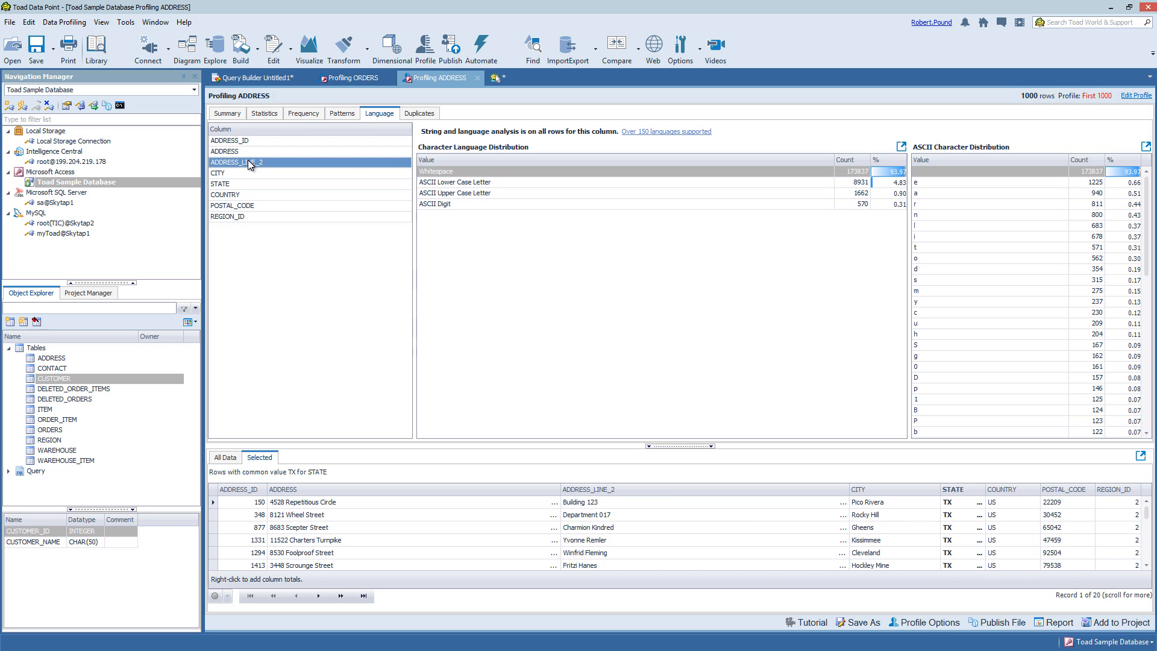
left_click(240, 152)
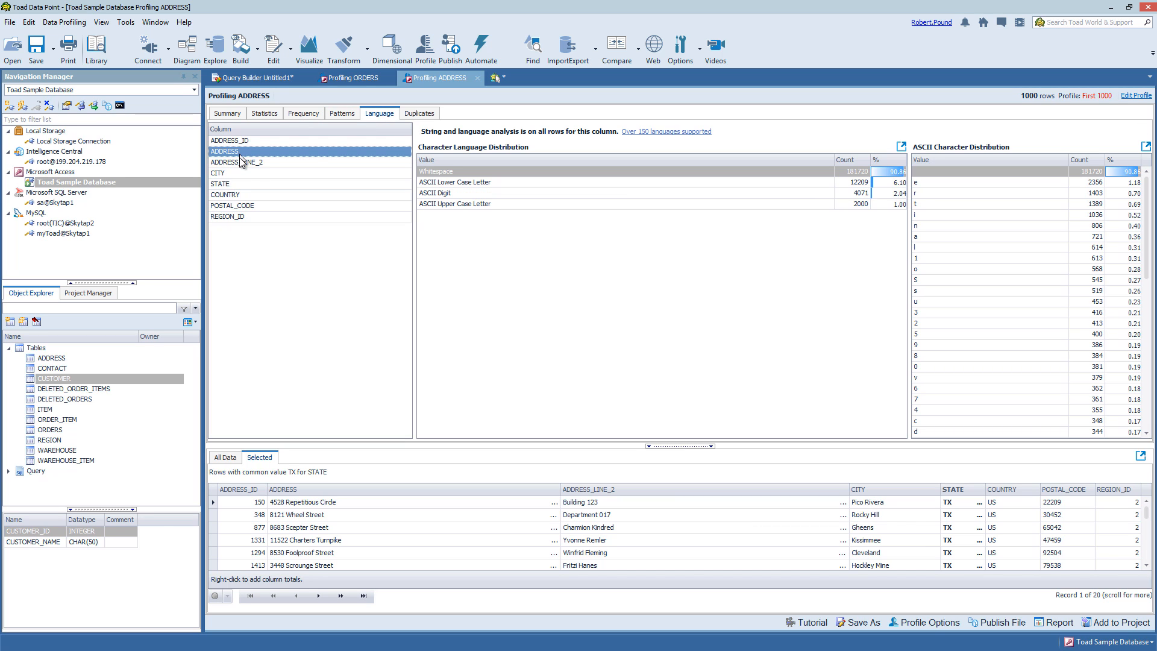
left_click(242, 164)
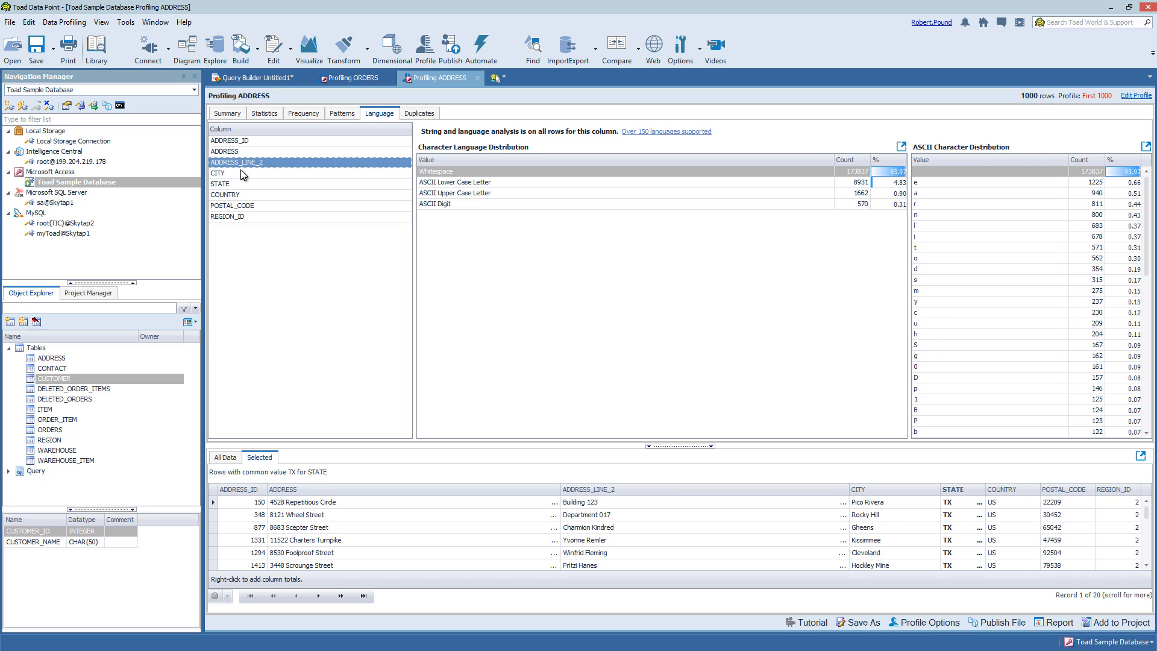
left_click(421, 114)
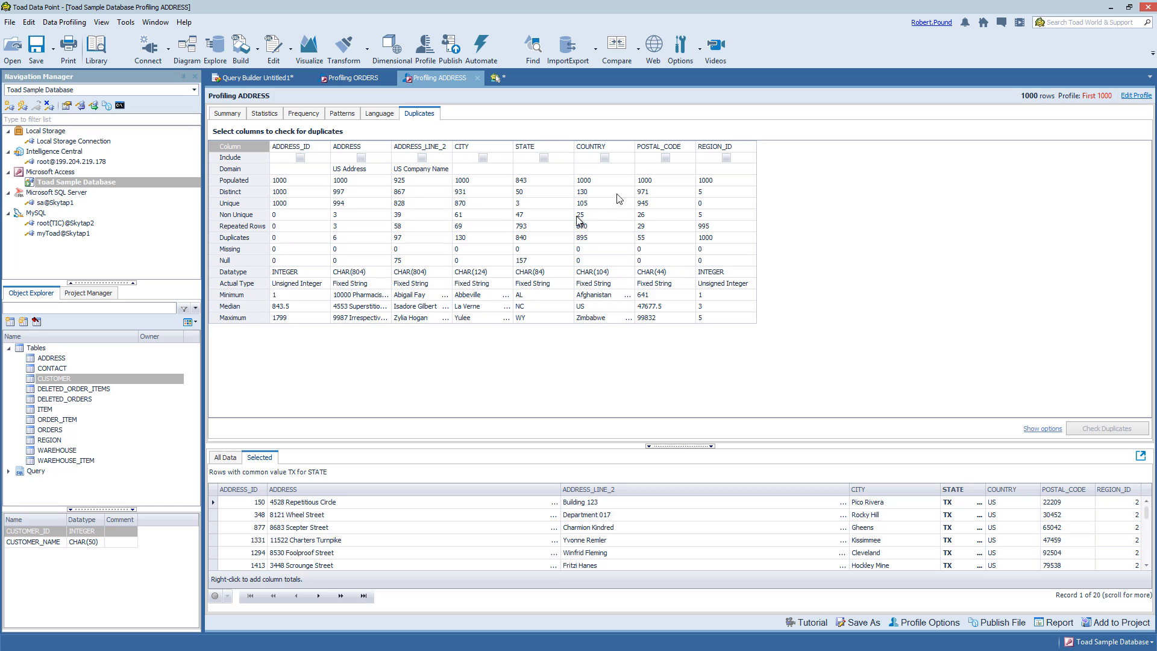
Check ADDRESS alone for duplicates and inspect the first duplicate address group
left_click(360, 158)
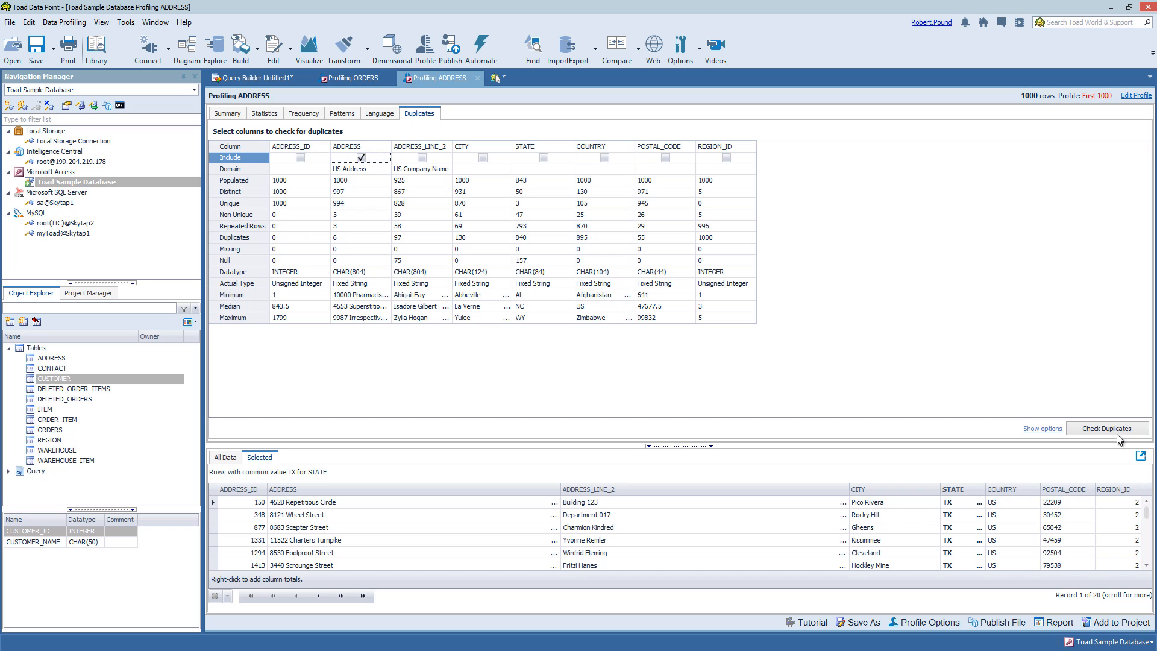
left_click(1115, 429)
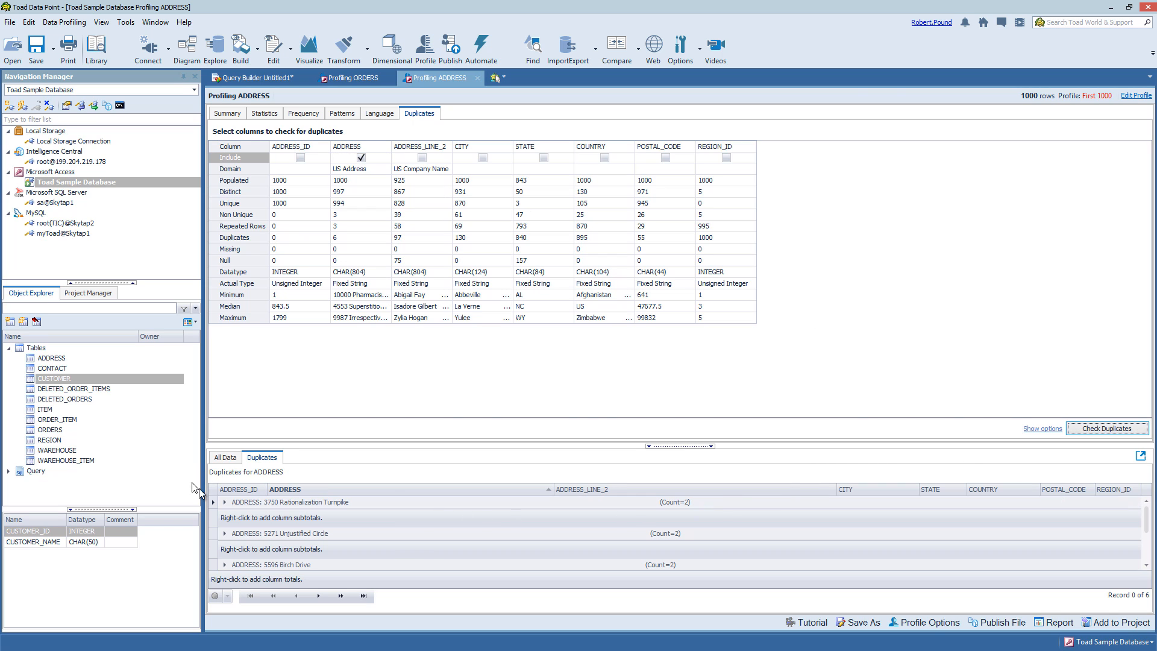
left_click(224, 502)
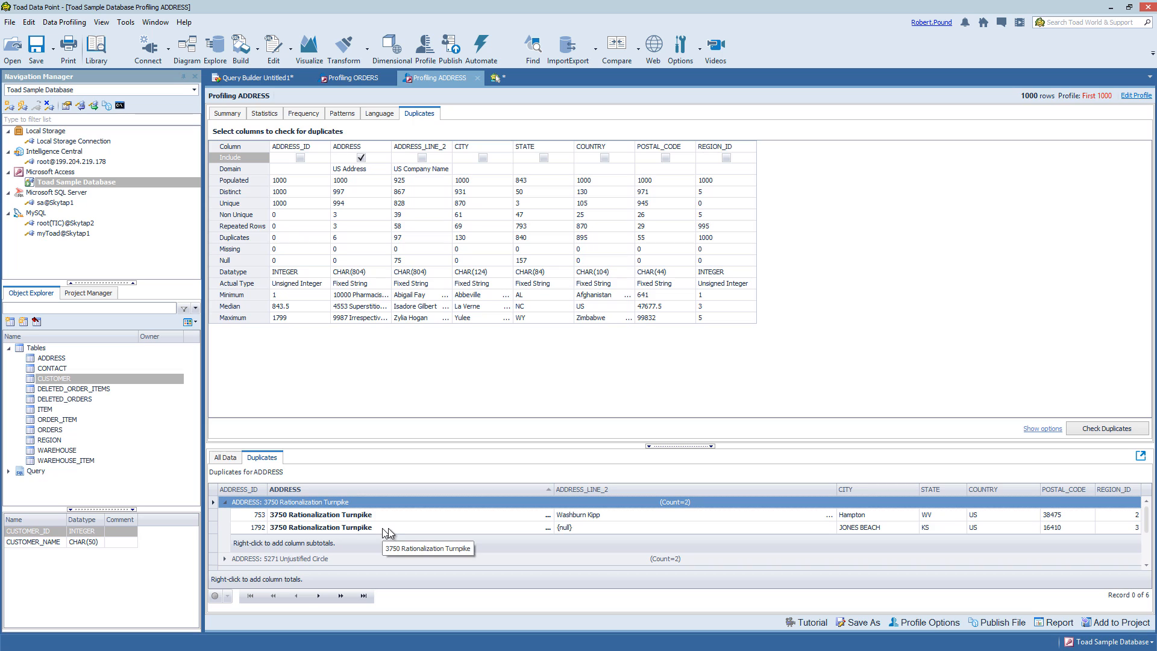
left_click(321, 516)
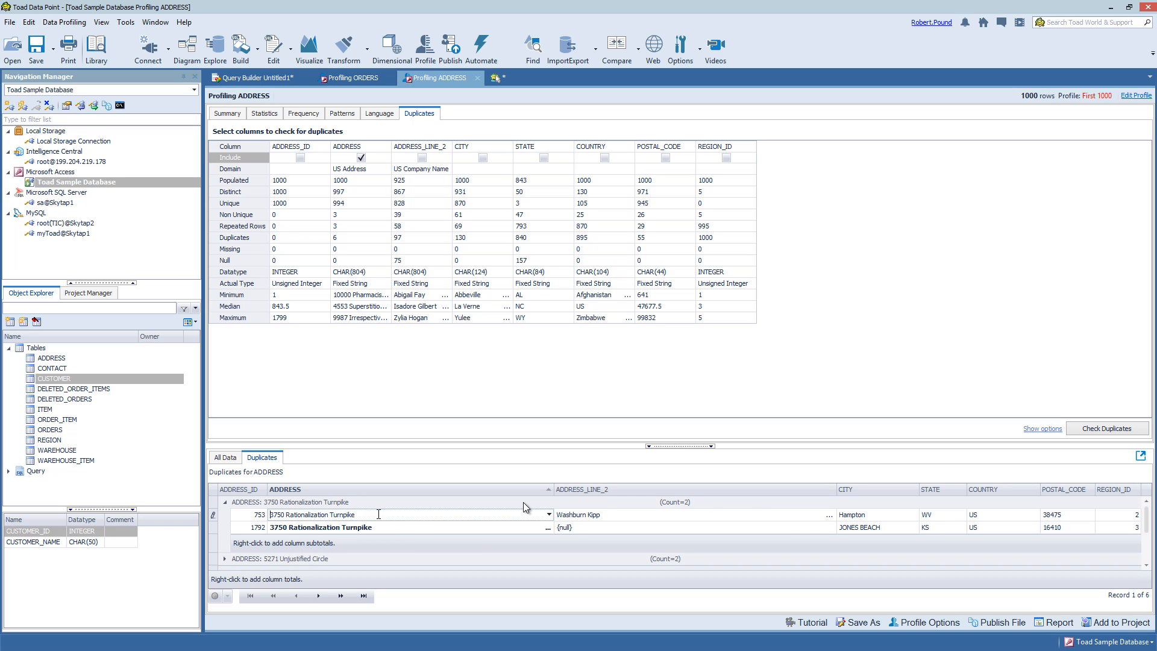
Add STATE to the duplicate check and rerun it, returning 0 records
left_click(361, 157)
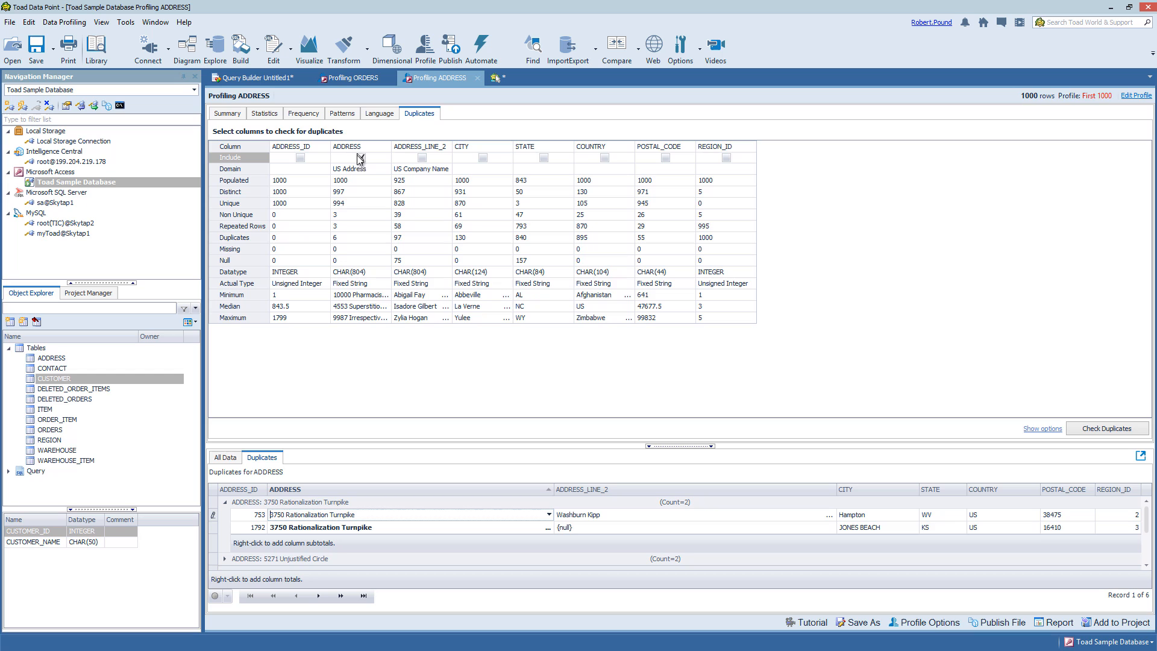
left_click(544, 158)
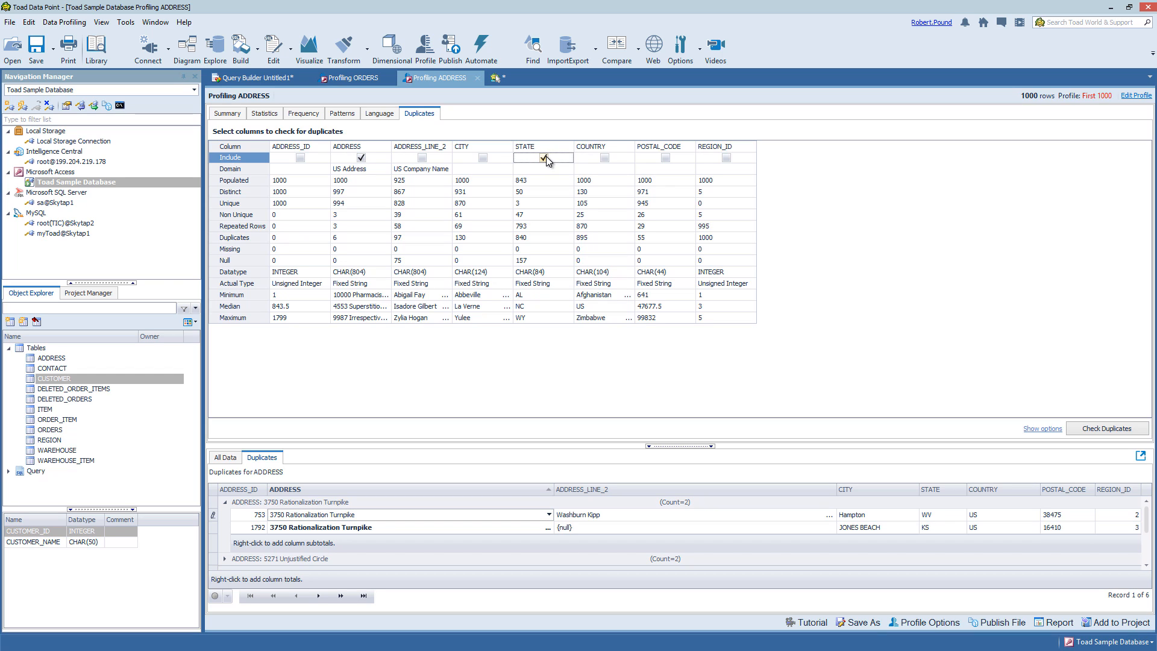
left_click(1088, 431)
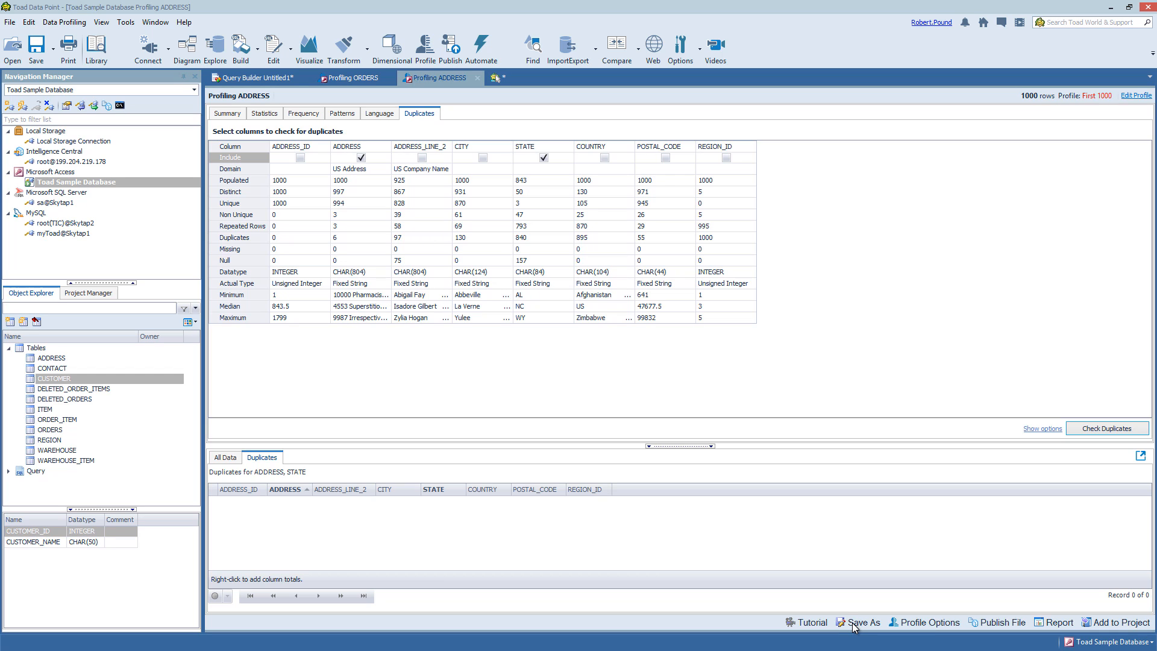
left_click(916, 623)
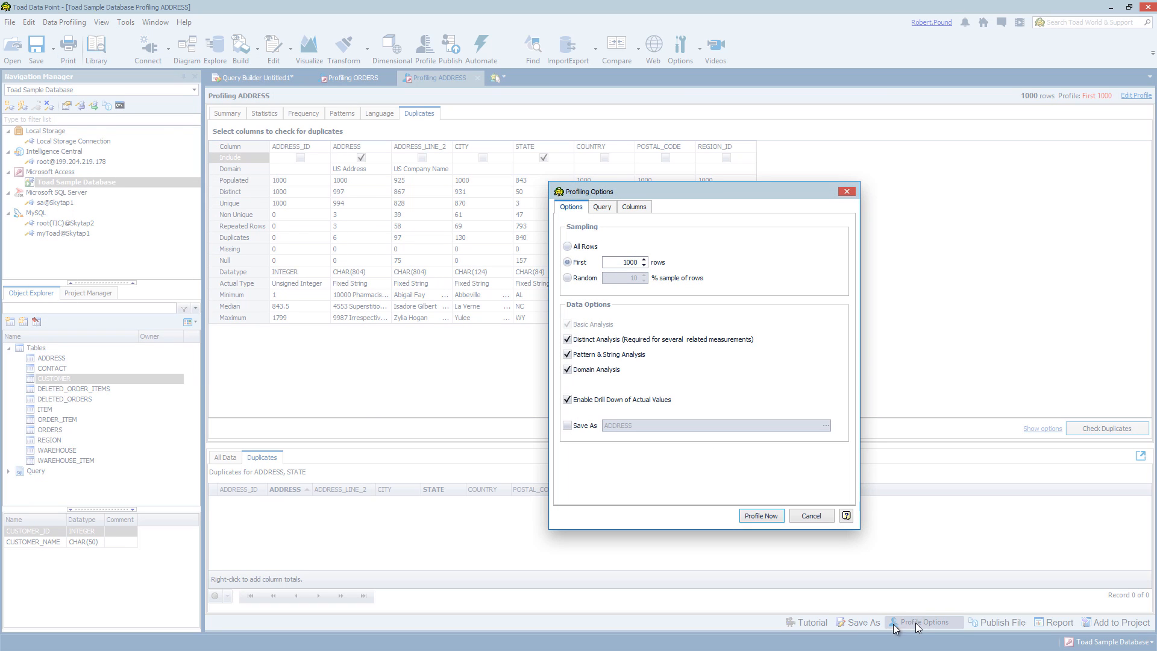
left_click(605, 207)
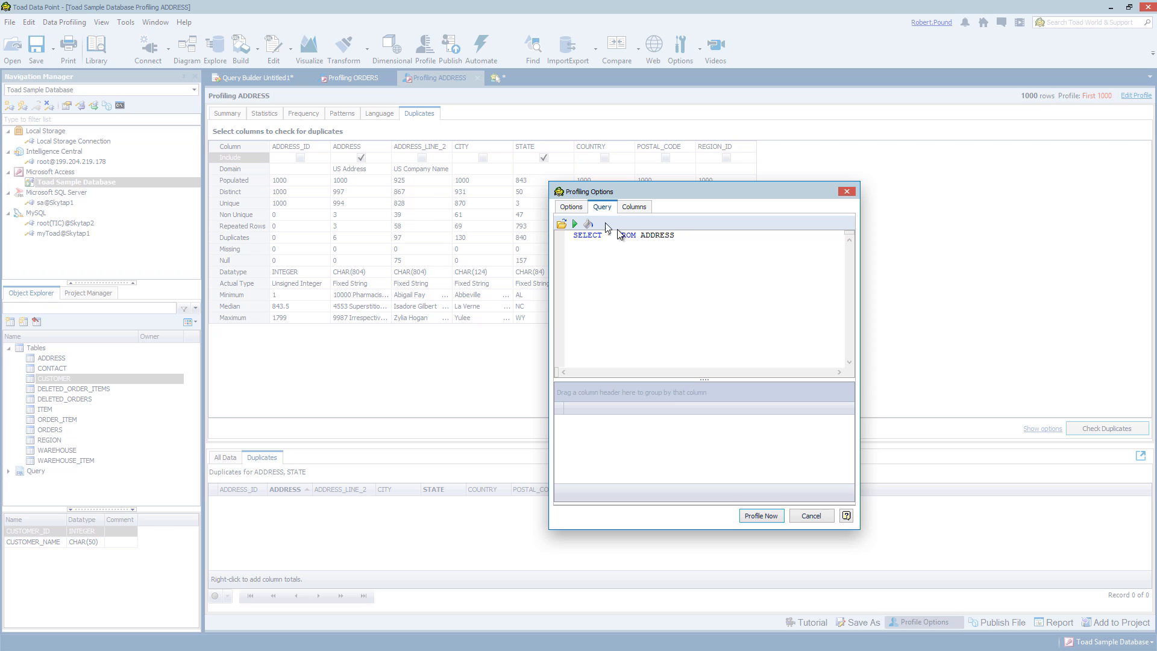
left_click(573, 207)
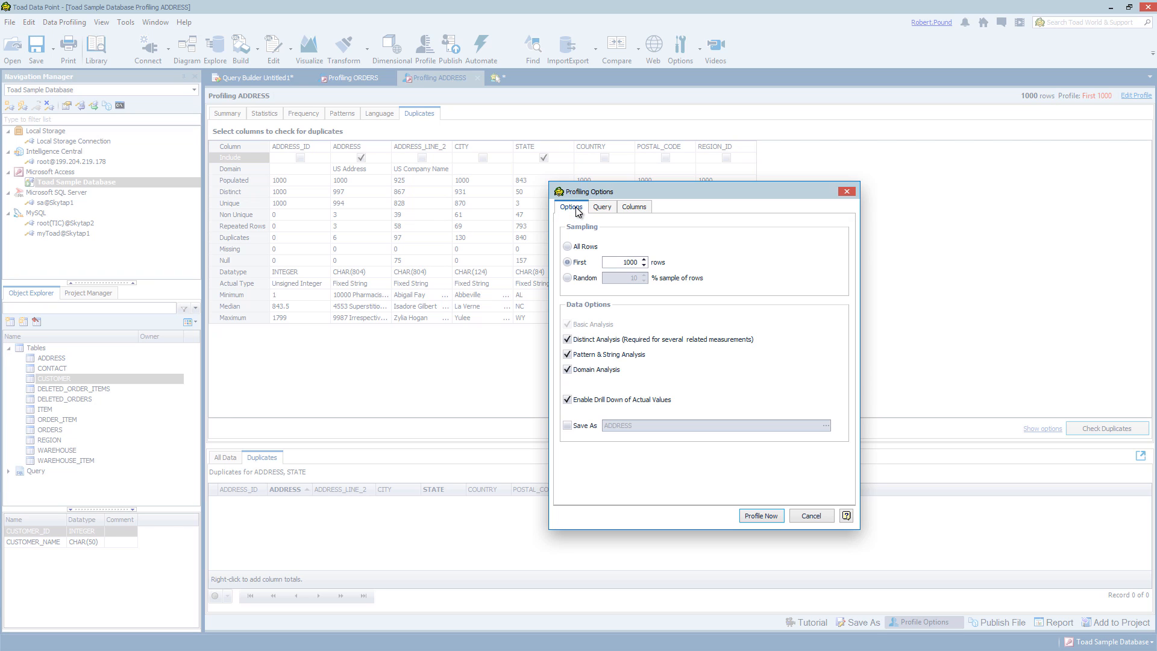
left_click(633, 206)
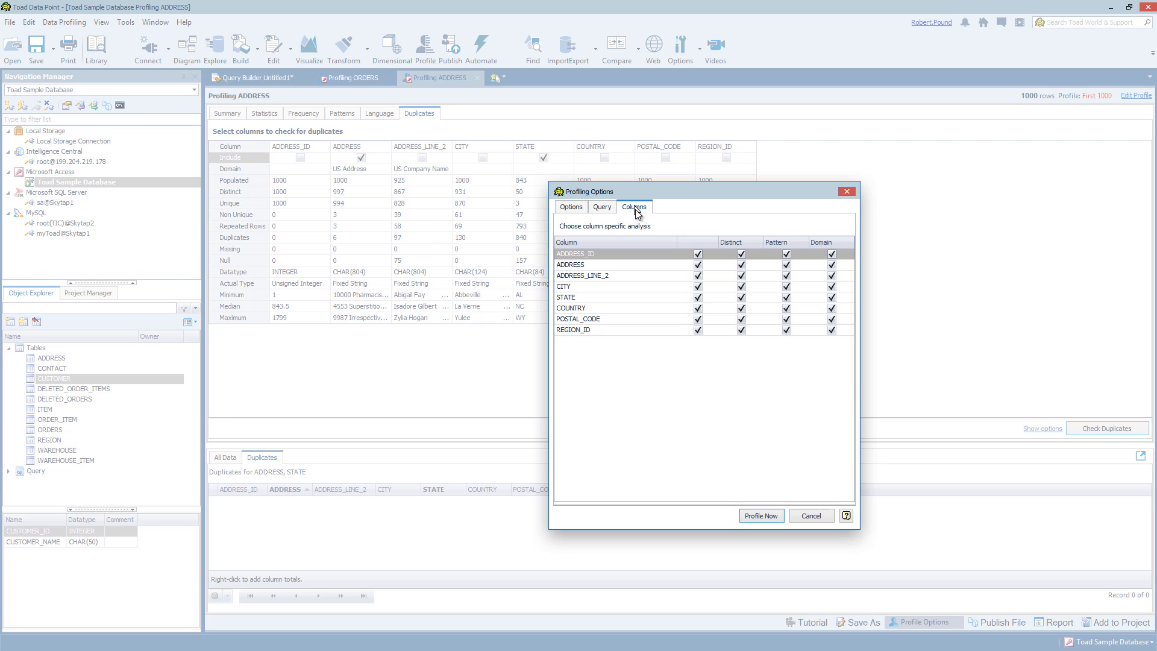
left_click(584, 207)
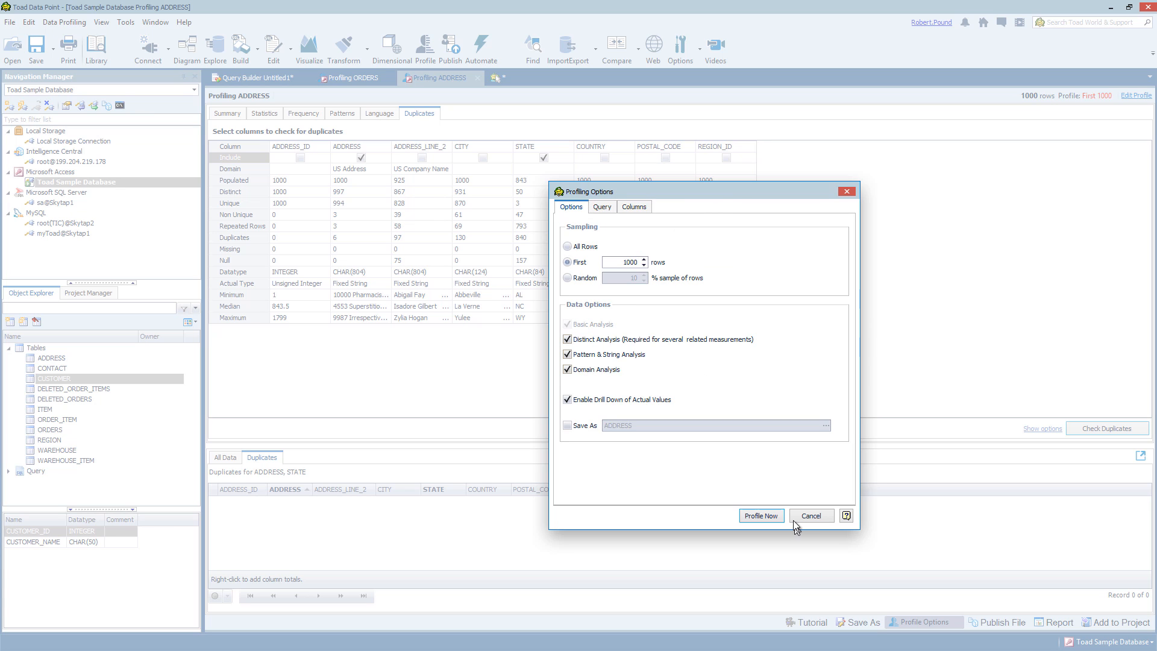
left_click(813, 516)
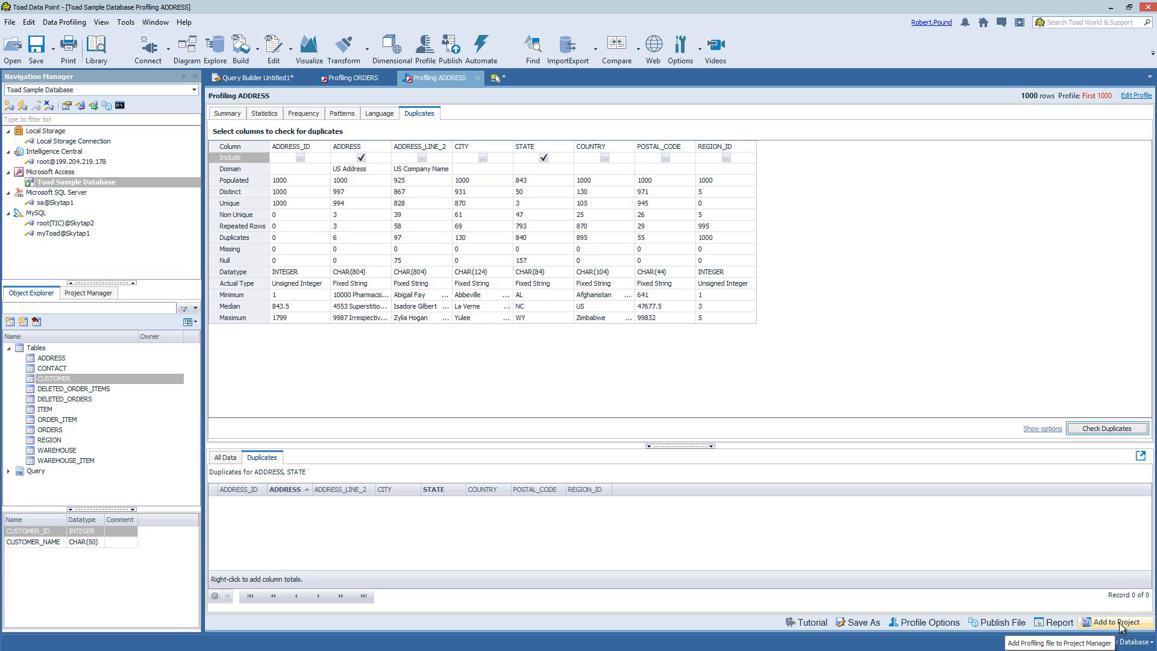
left_click(1054, 619)
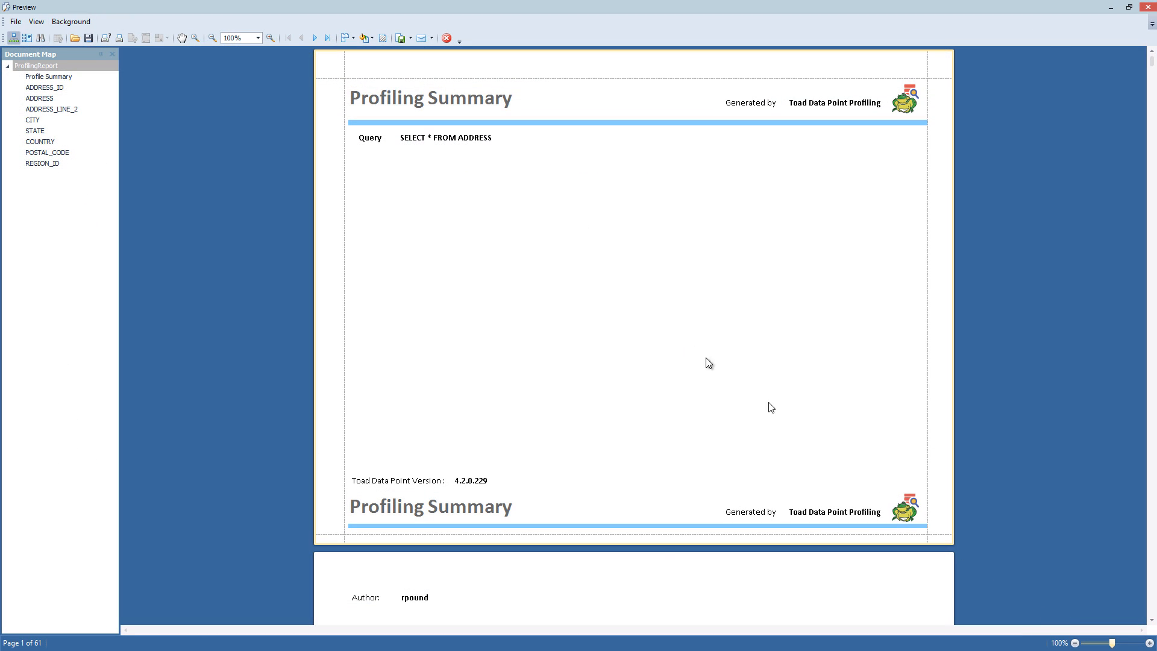
left_click(42, 100)
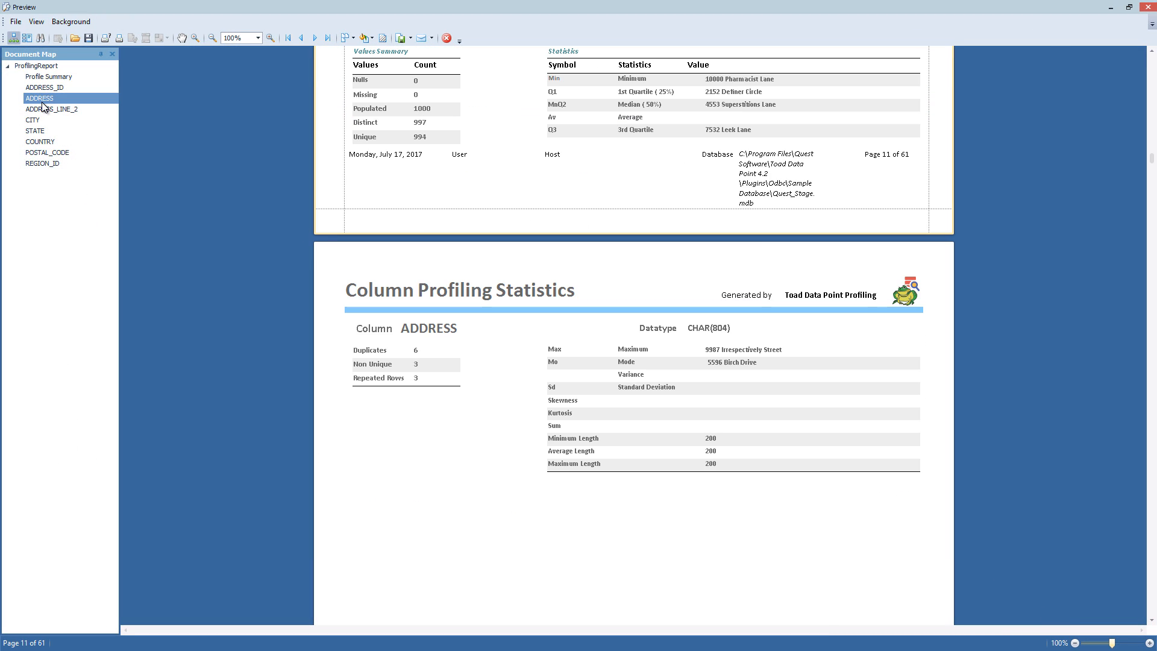
left_click(39, 153)
left_click(46, 89)
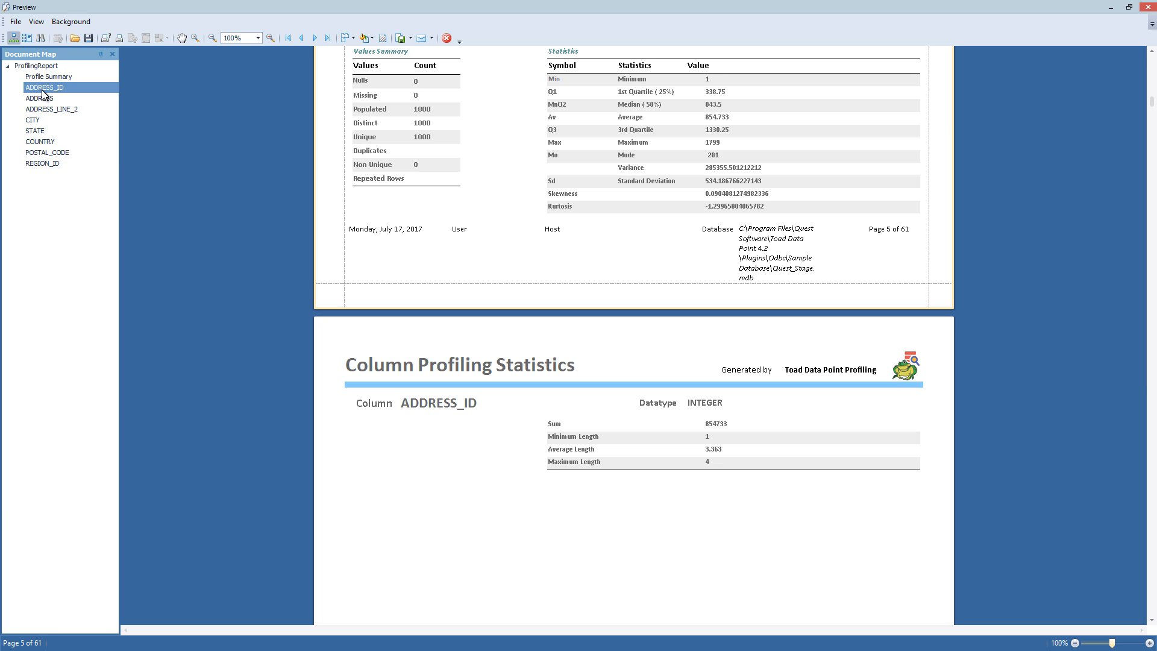
left_click(408, 38)
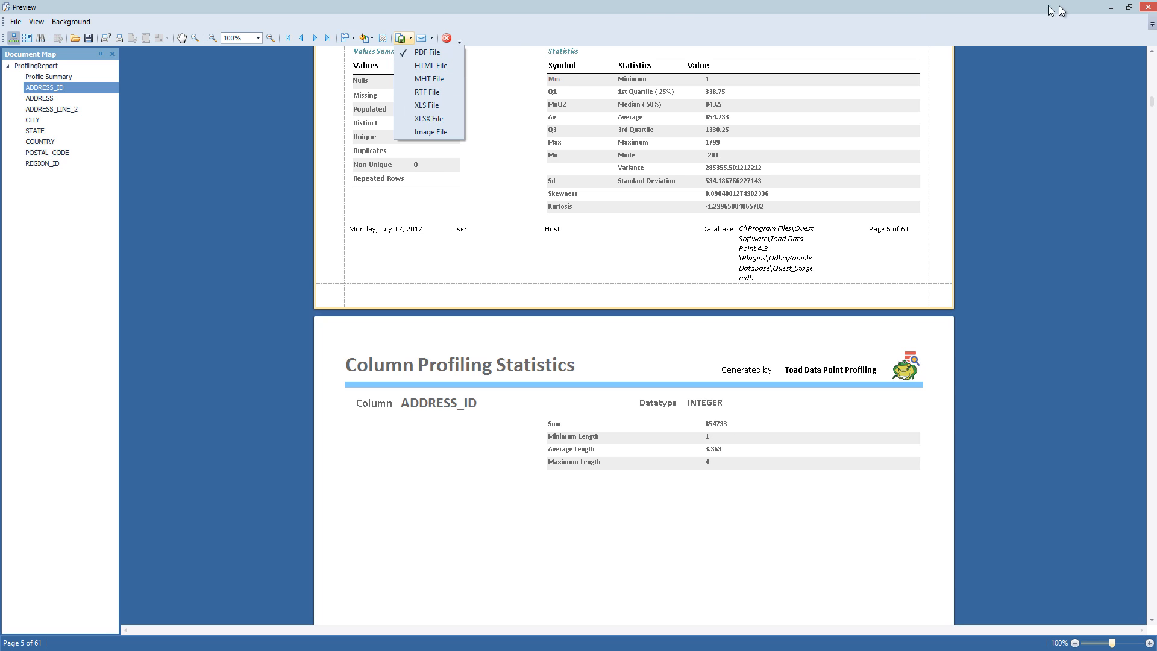
left_click(1148, 7)
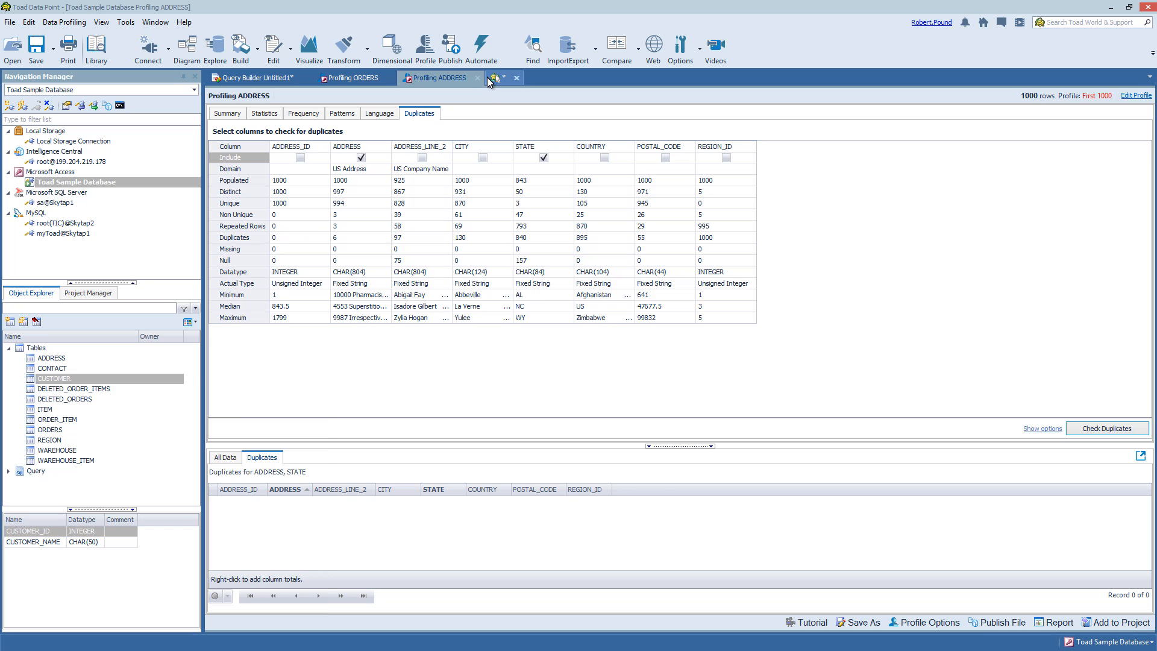
Show the start page's Featured Content, browse the Help Contents Tutorials, then close Help
left_click(492, 80)
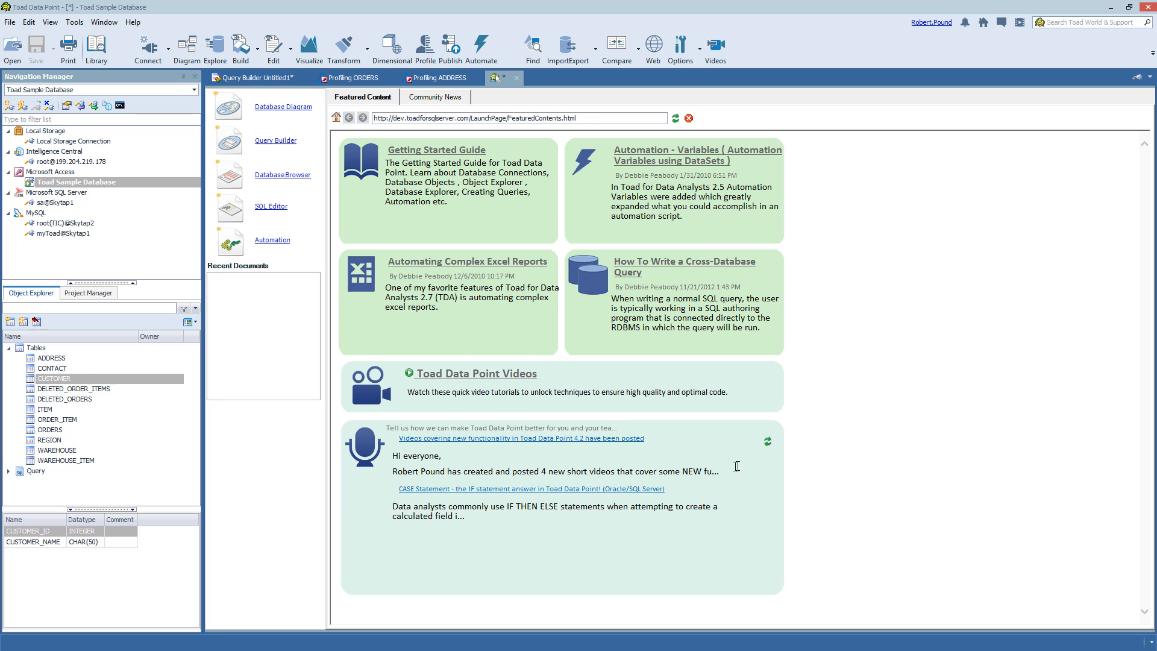
left_click(134, 23)
left_click(92, 38)
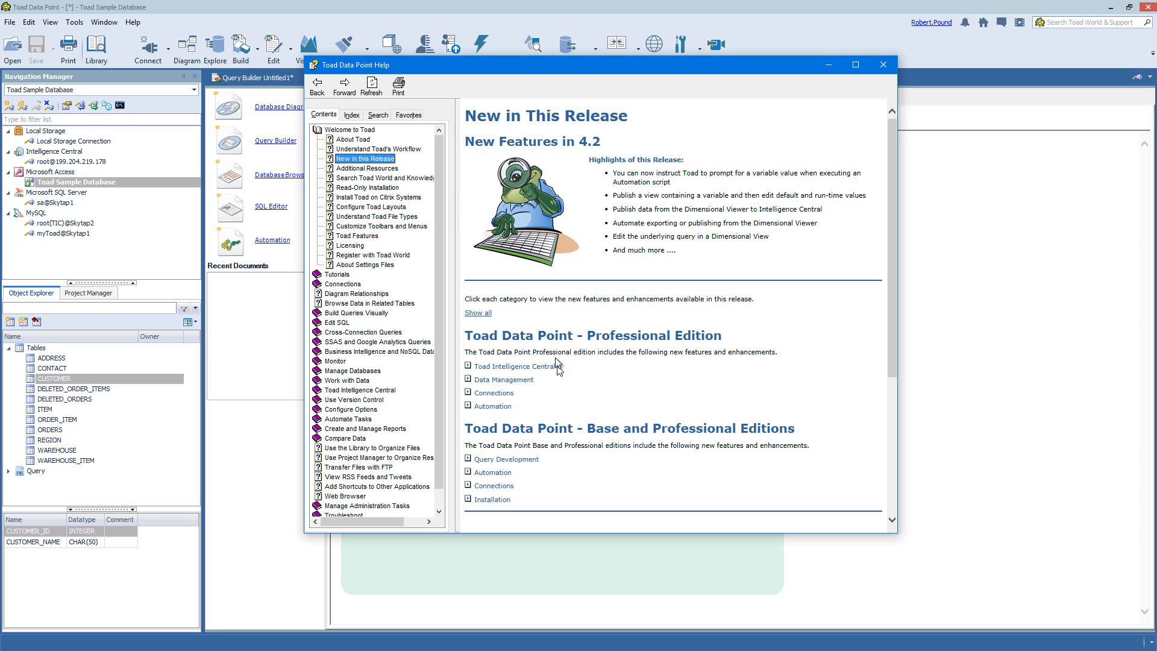
left_click(335, 276)
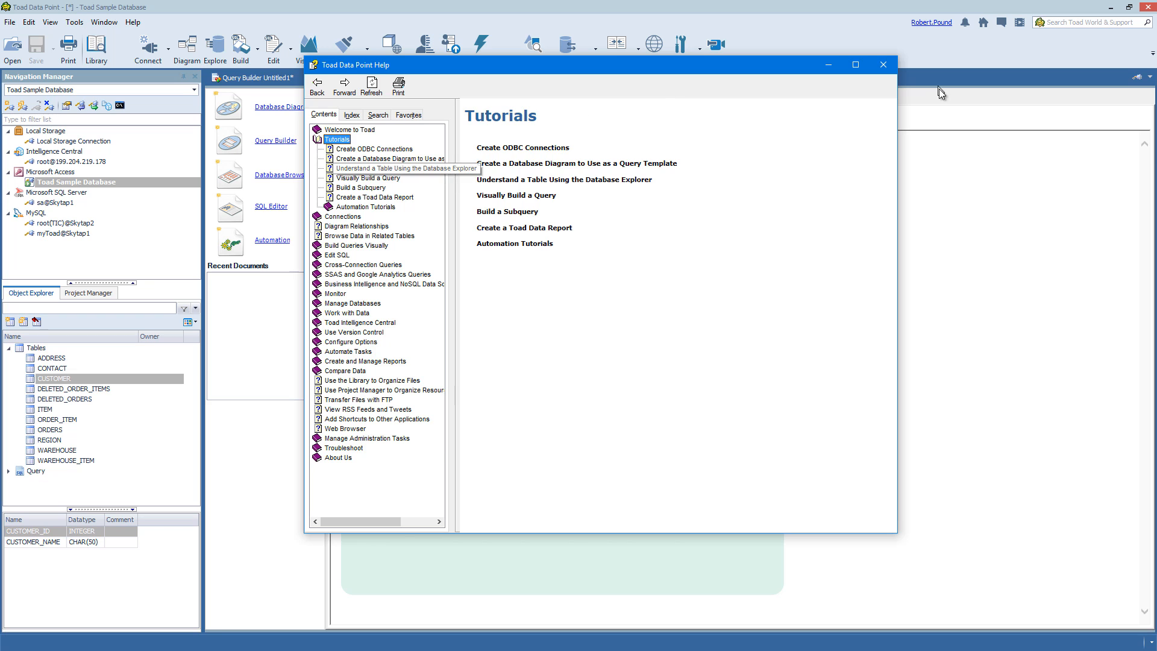
left_click(884, 65)
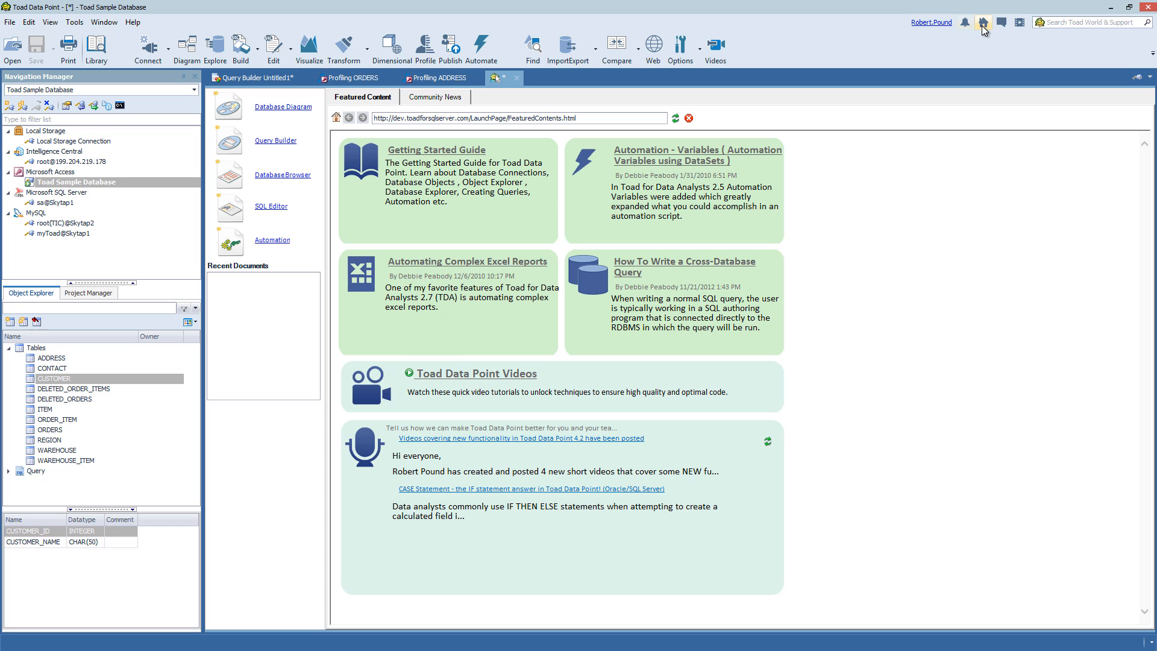
left_click(965, 24)
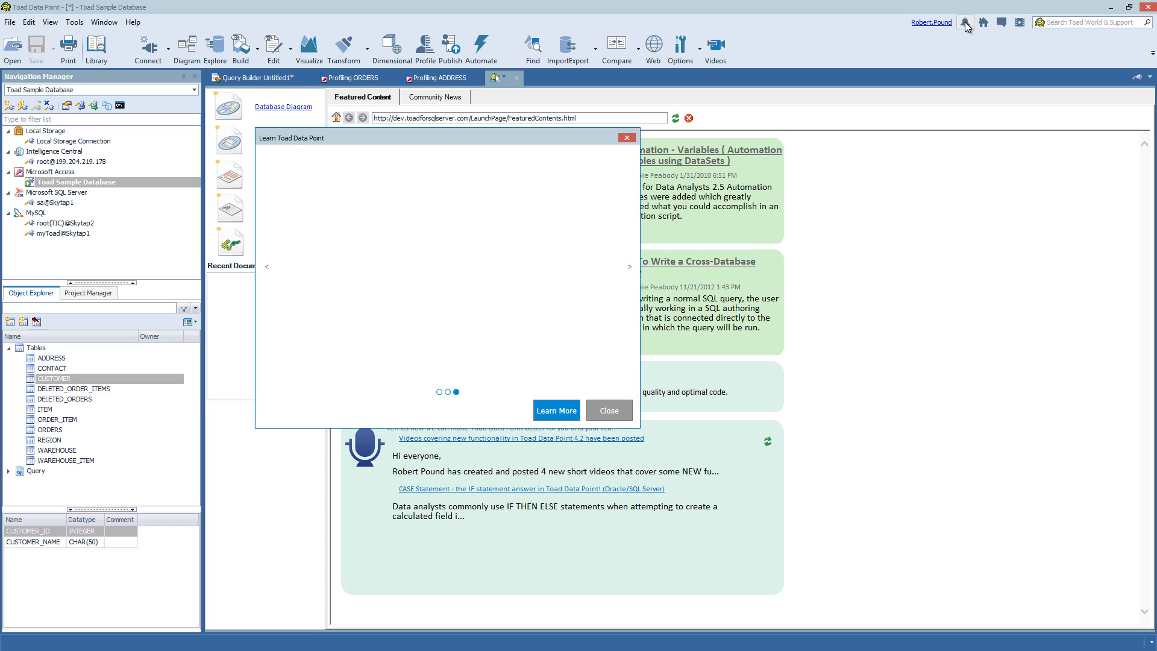
left_click(447, 393)
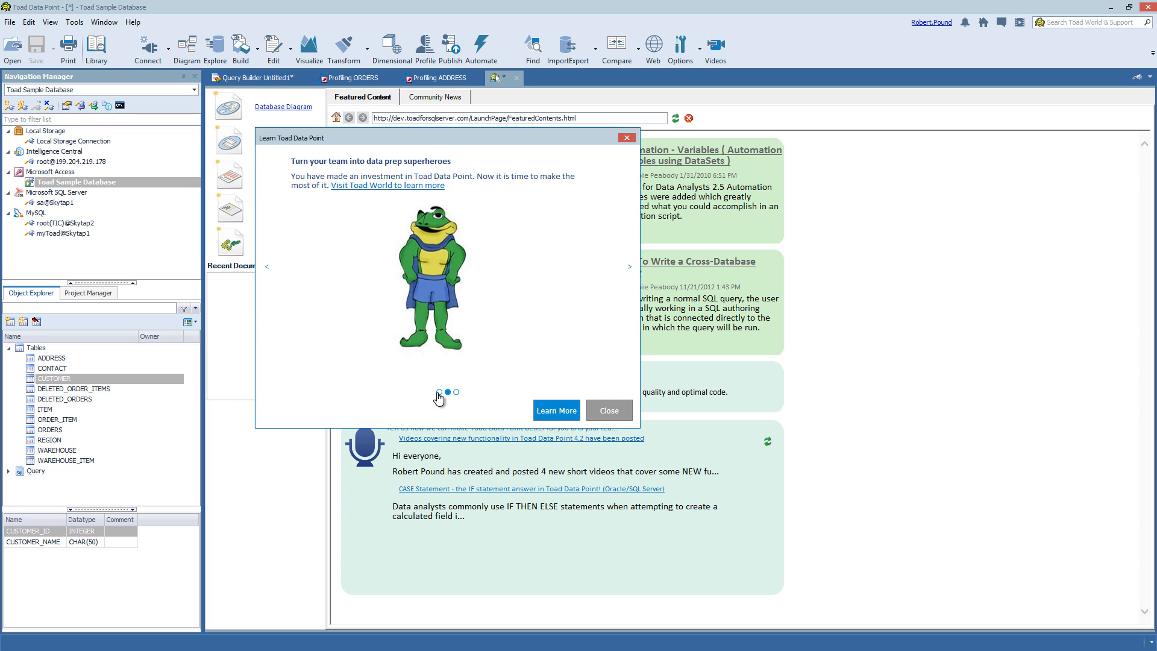
left_click(439, 393)
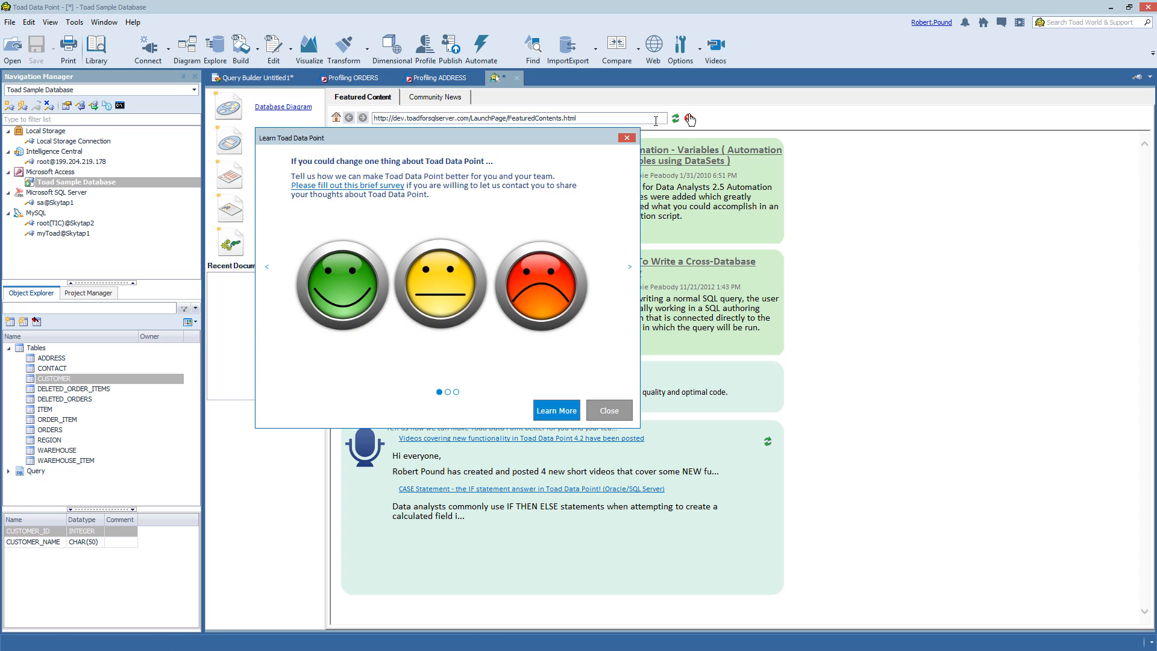
left_click(629, 138)
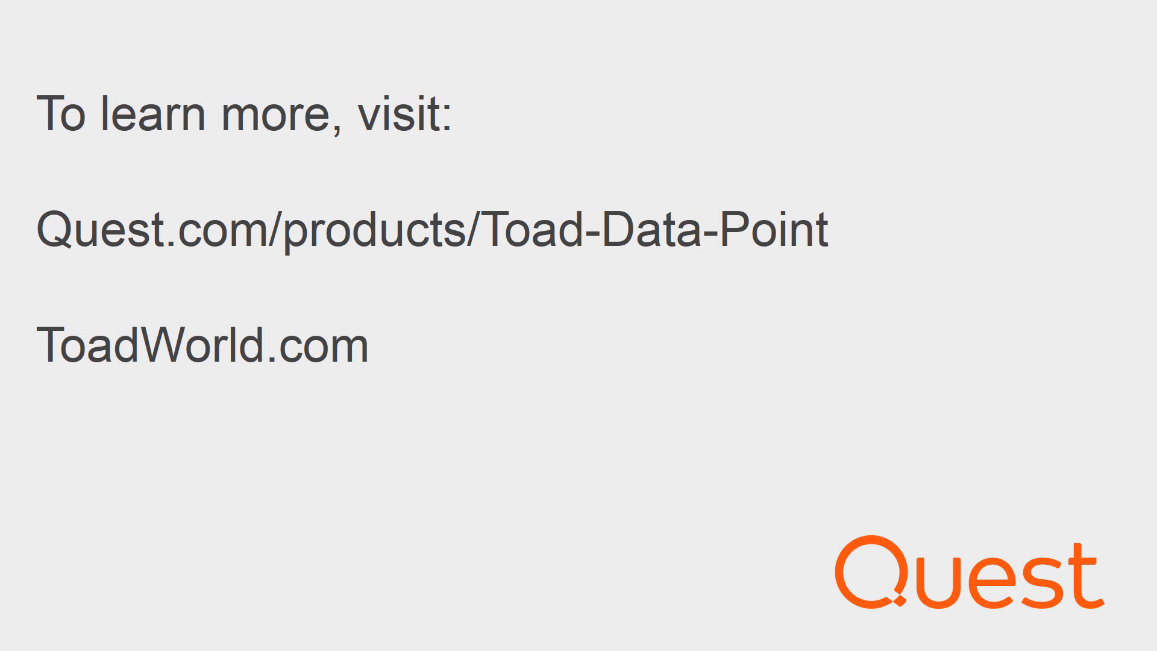